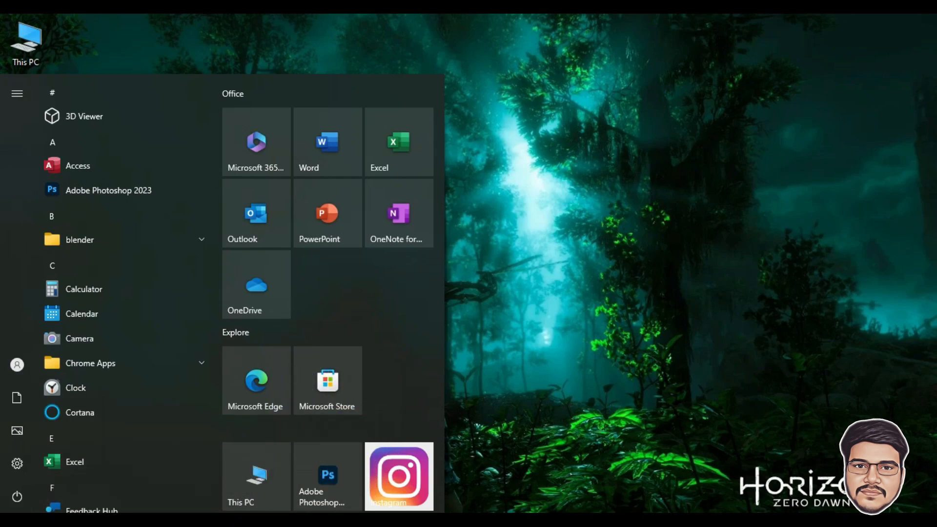
- Search for 'excel' in the Start menu and launch the Excel app from Best match
text(excel)
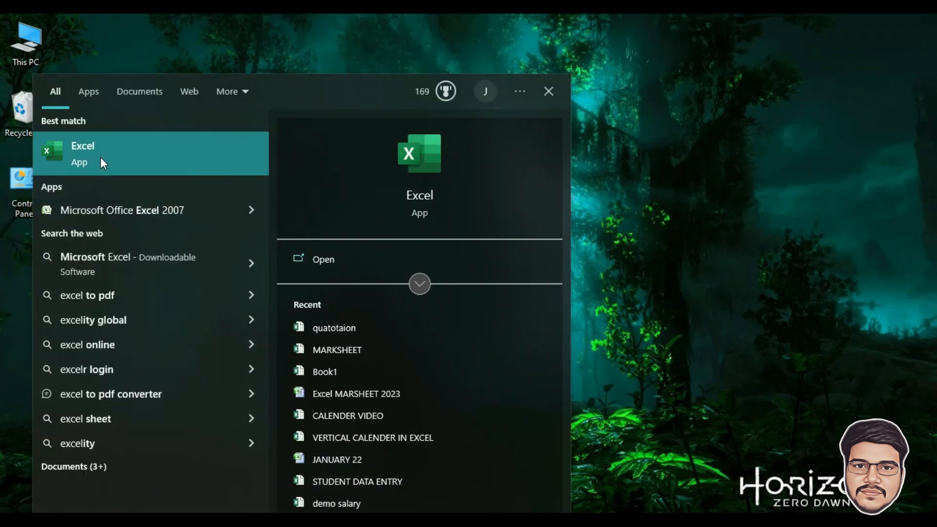
click(100, 157)
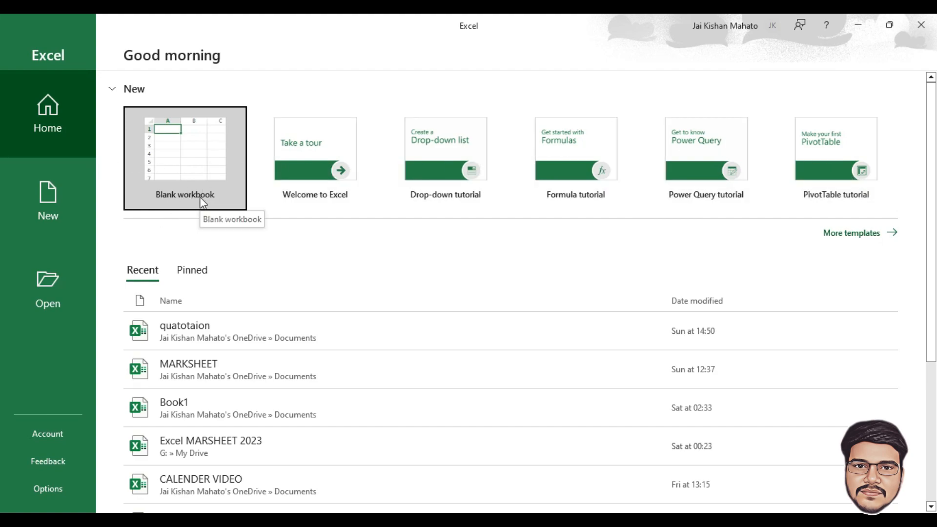
- Create a blank workbook, then open and dismiss the Quick Access Toolbar customization menu
click(178, 164)
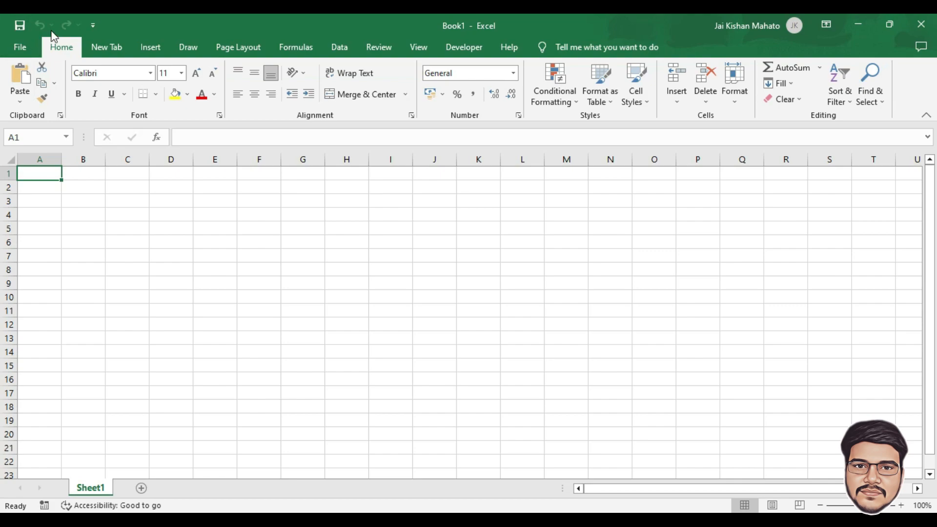
click(96, 25)
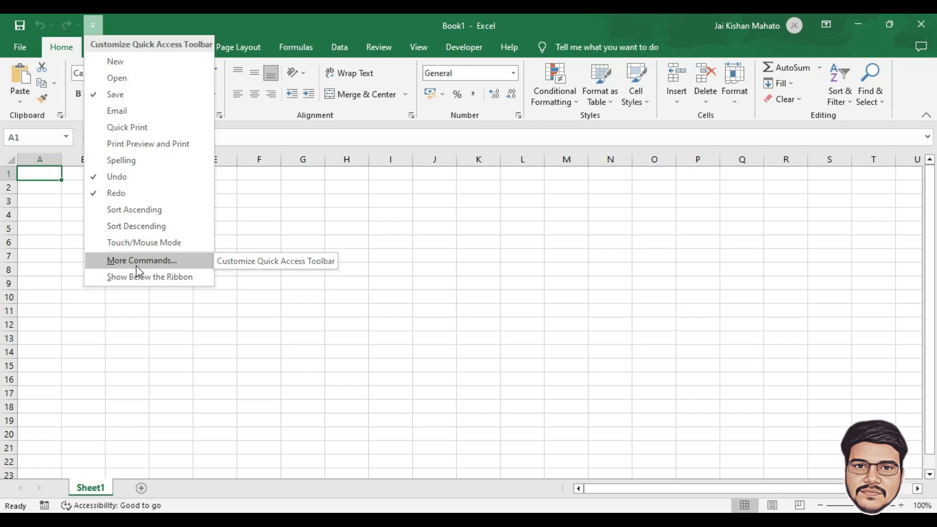
click(122, 267)
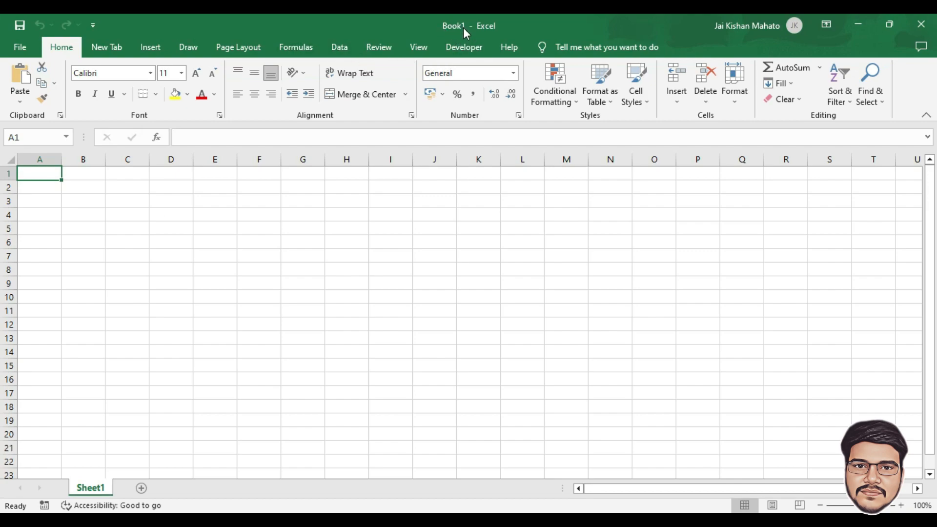
- Save the workbook to Documents as 'excel episode 1', then view the File backstage Home page
key(ctrl+s)
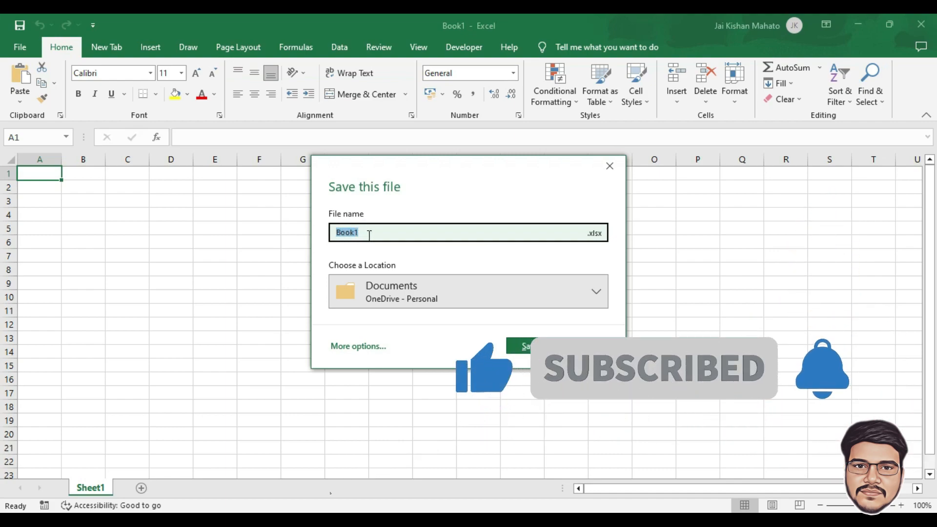
text(excel episode 1)
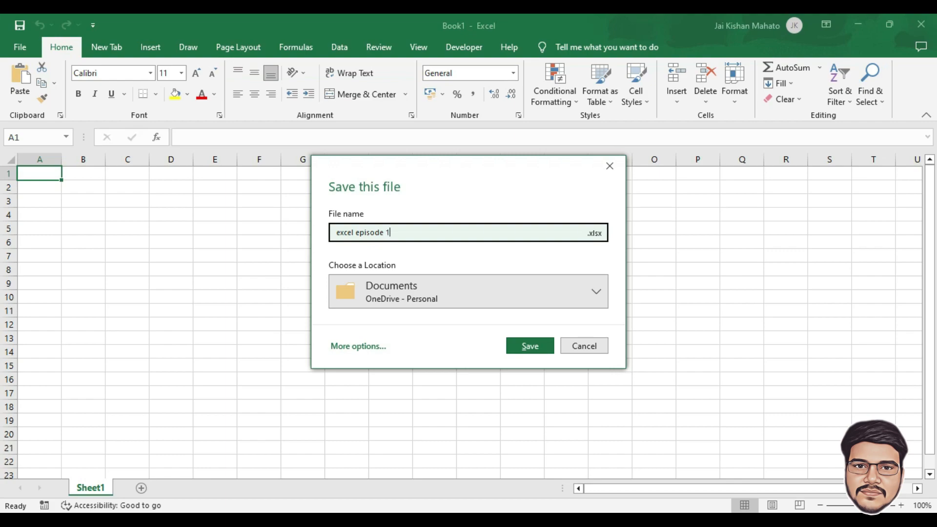
click(513, 344)
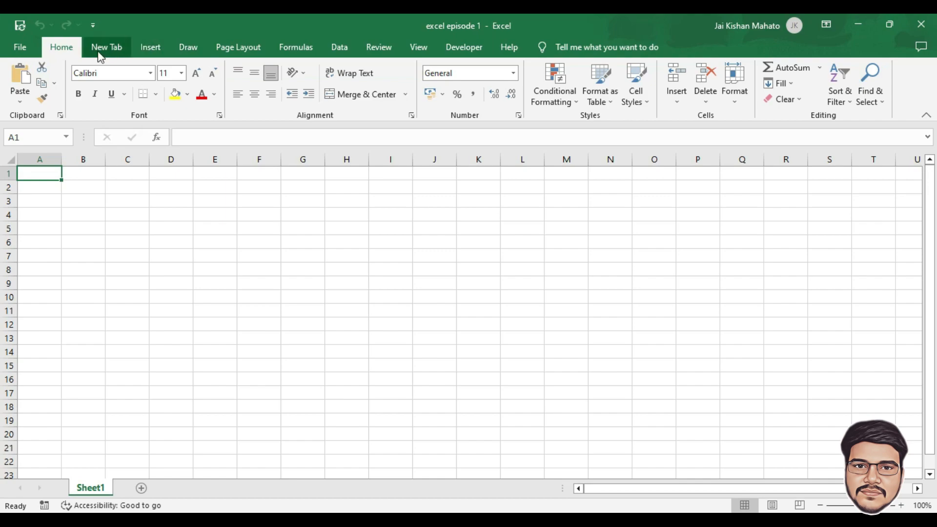
click(20, 49)
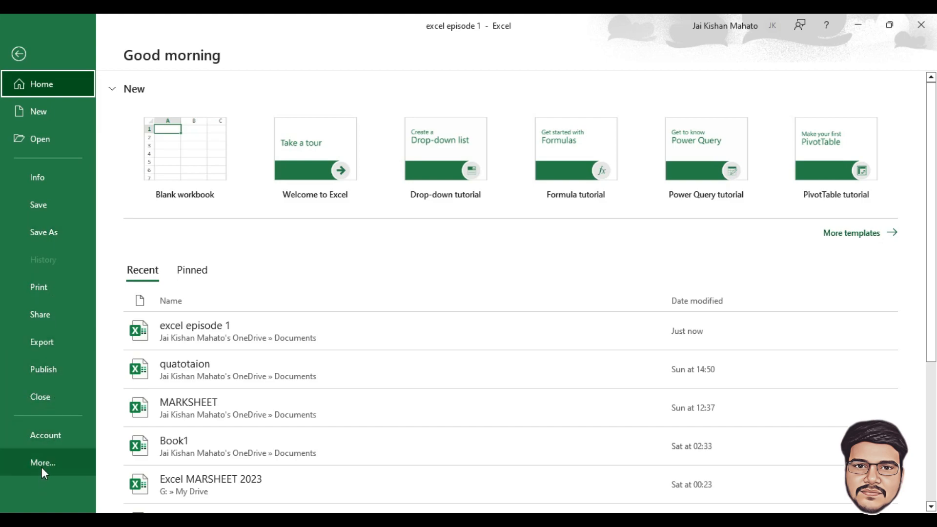
click(19, 58)
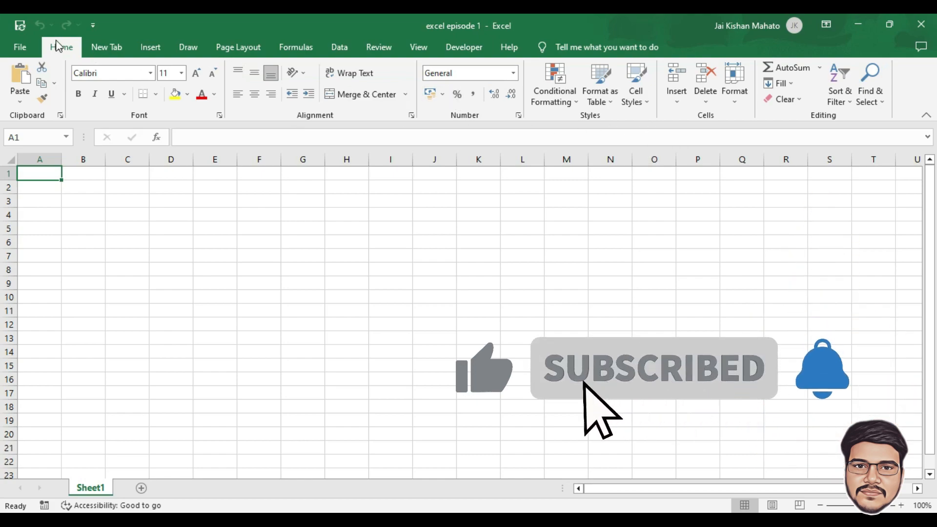
- Switch between the Insert and custom tabs, ending on Insert with the Symbols options expanded
click(152, 49)
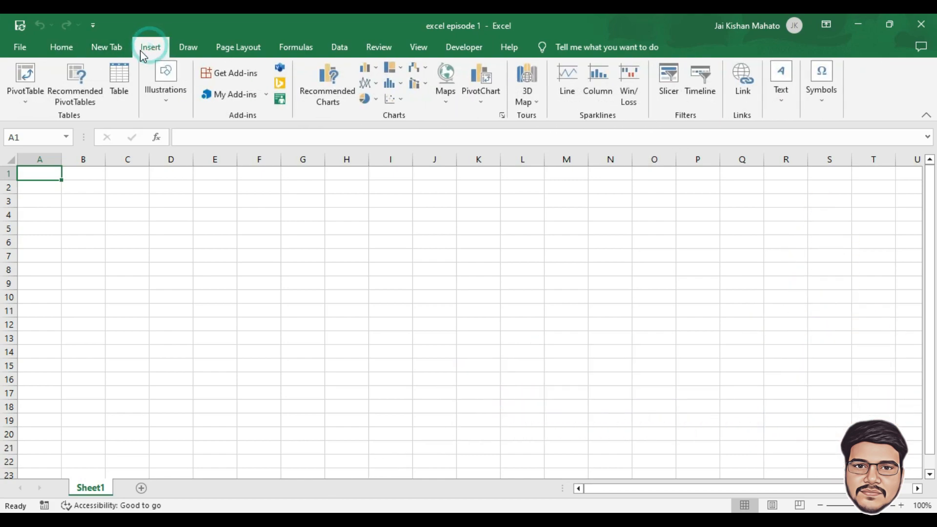
click(97, 49)
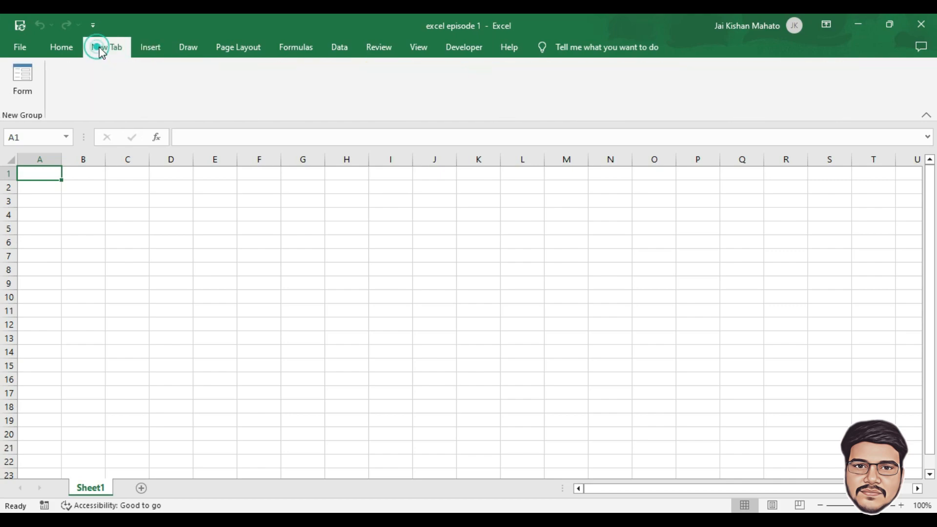
click(155, 49)
click(113, 49)
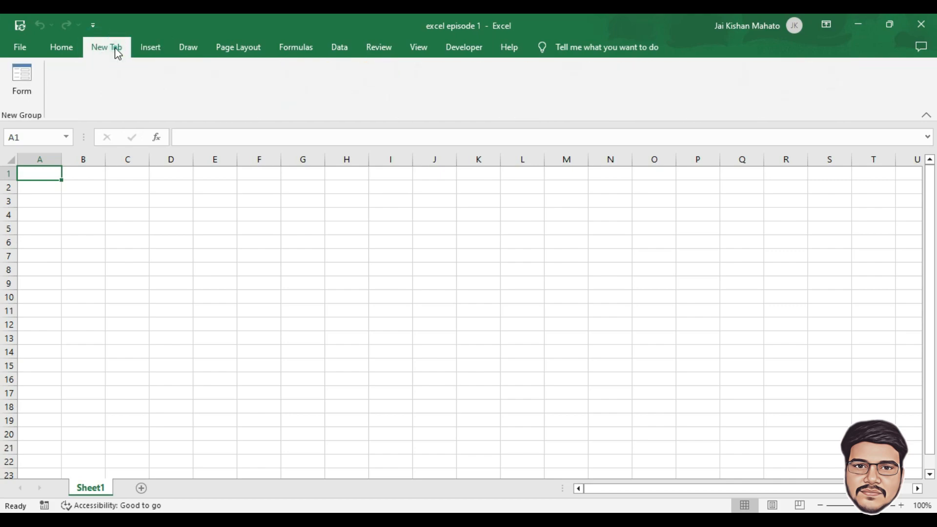
click(149, 49)
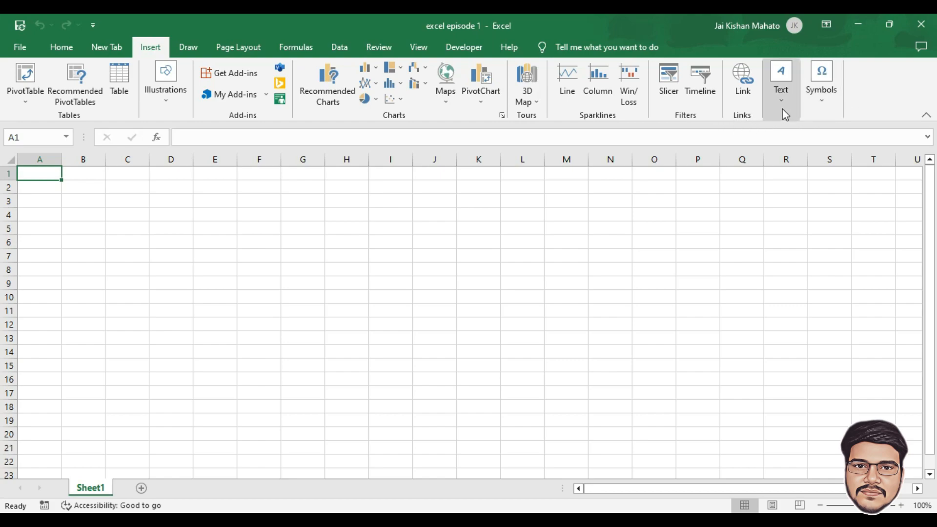
click(826, 100)
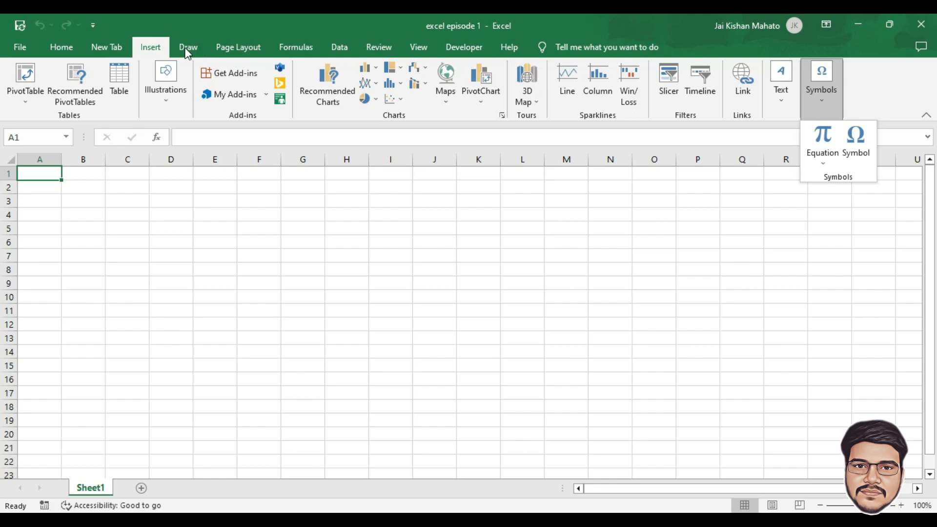
- Browse the Draw, Page Layout, Formulas, Data, Review, View and Developer ribbon tabs
click(185, 48)
click(184, 48)
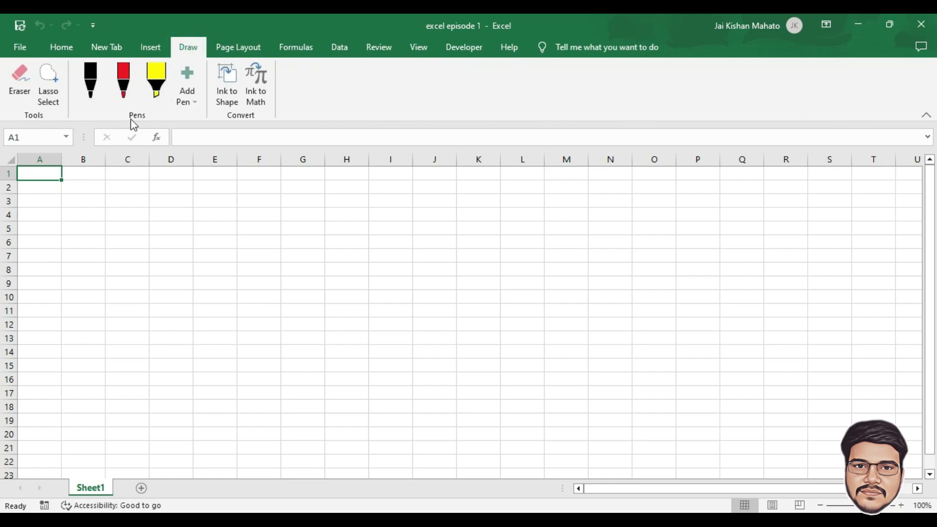
click(233, 53)
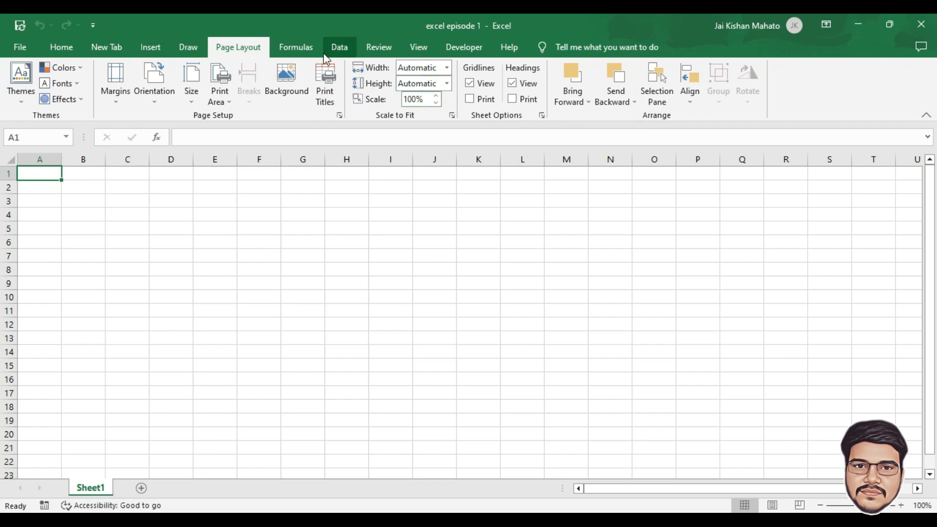
click(294, 49)
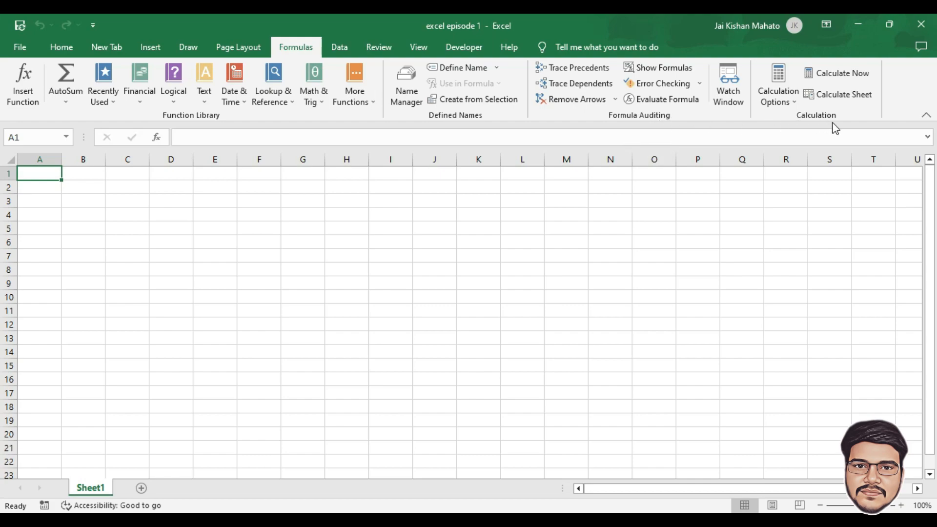
click(340, 48)
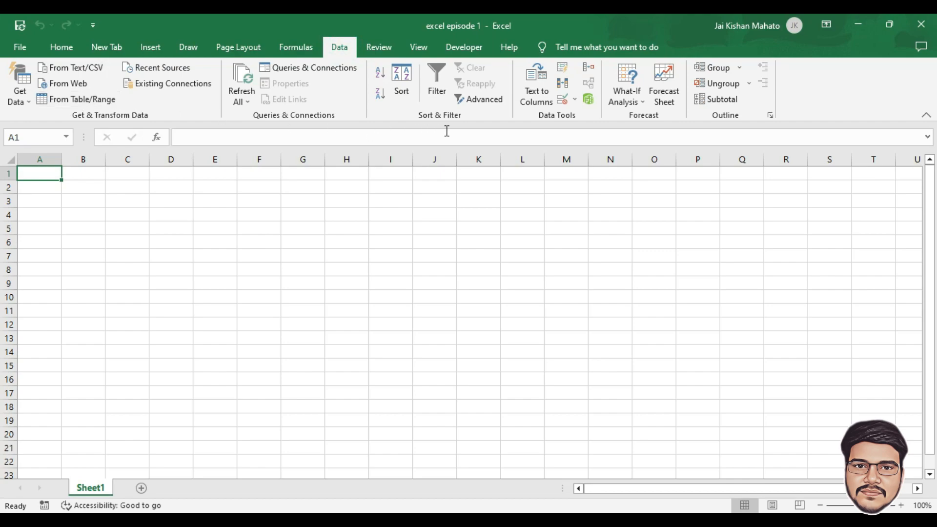
click(383, 51)
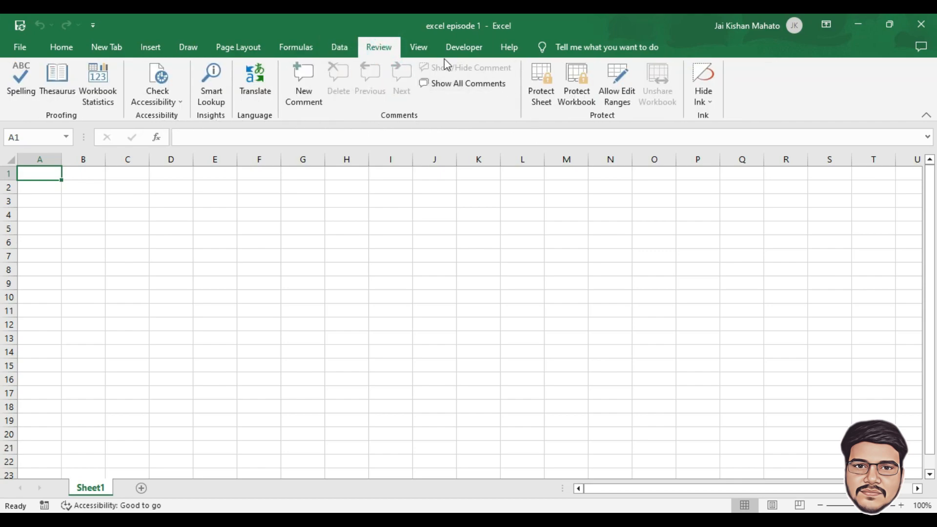
click(420, 49)
click(456, 47)
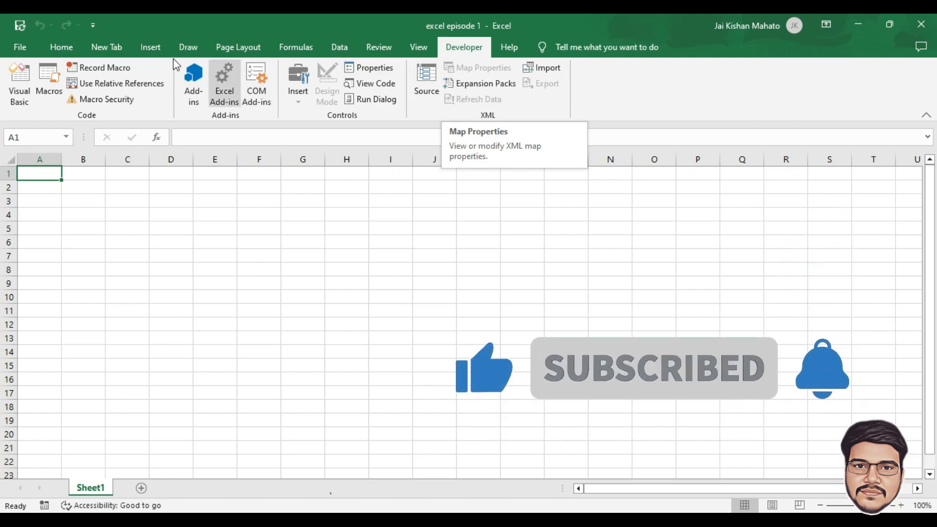
- Open and dismiss the Quick Access Toolbar menu, then collapse the ribbon to tab names only
click(93, 25)
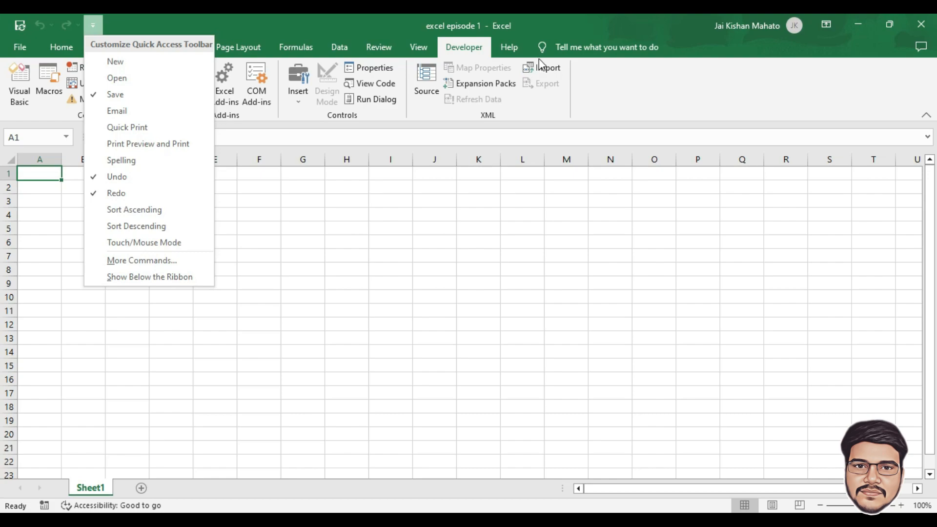
click(841, 117)
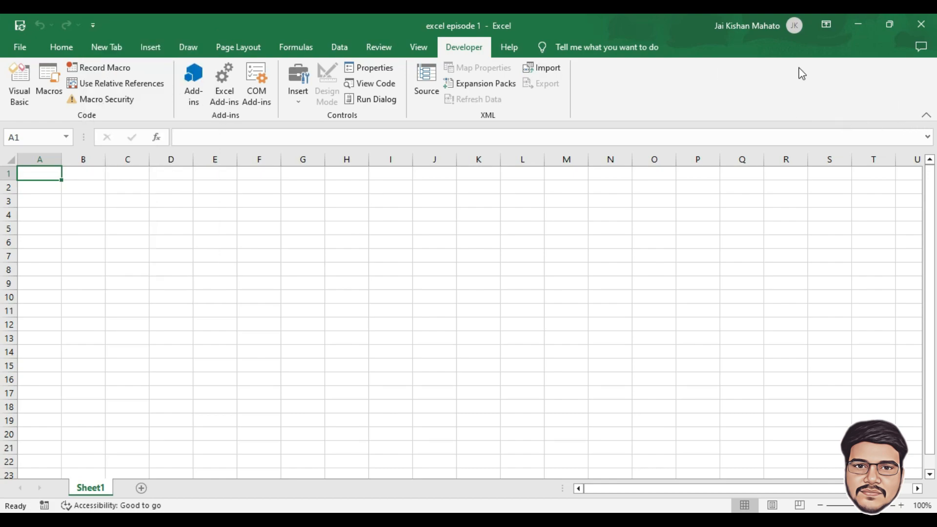
click(926, 115)
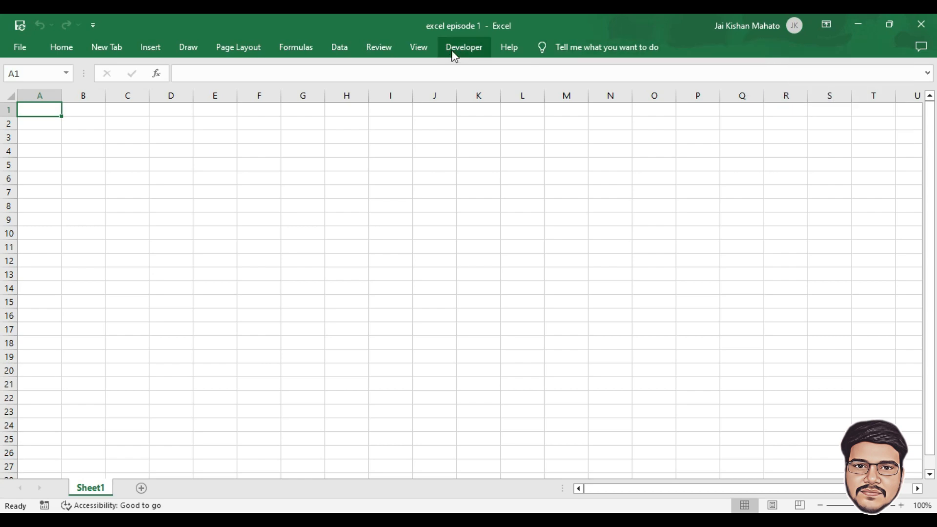
- Show the Developer tab and pin the ribbon so it stays expanded
click(466, 50)
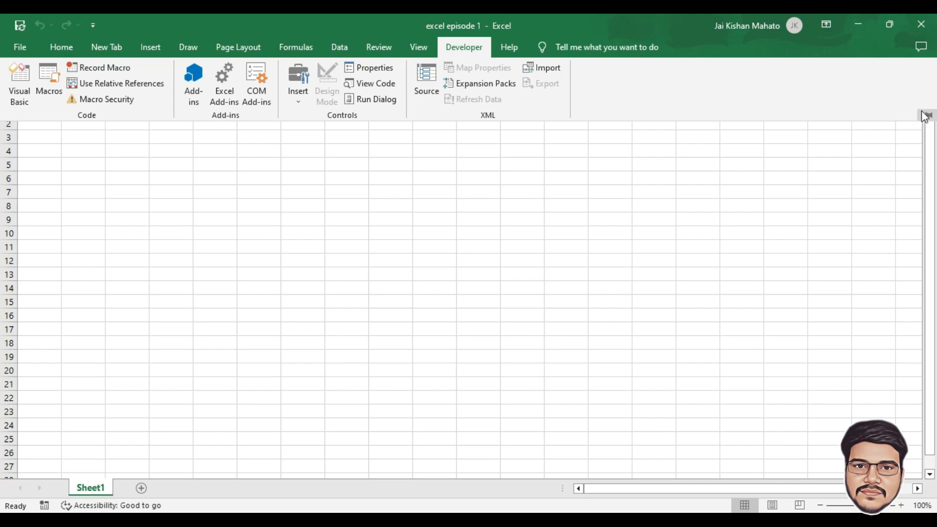
click(928, 117)
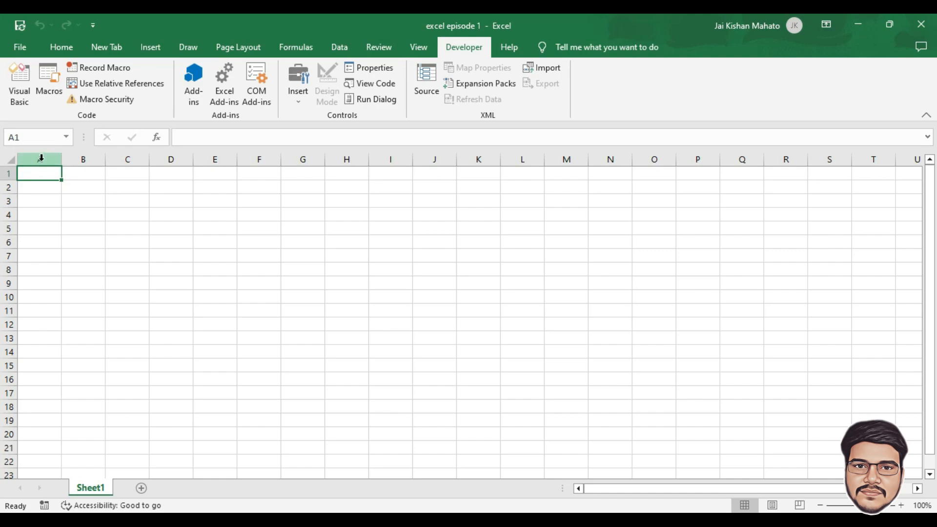
click(7, 176)
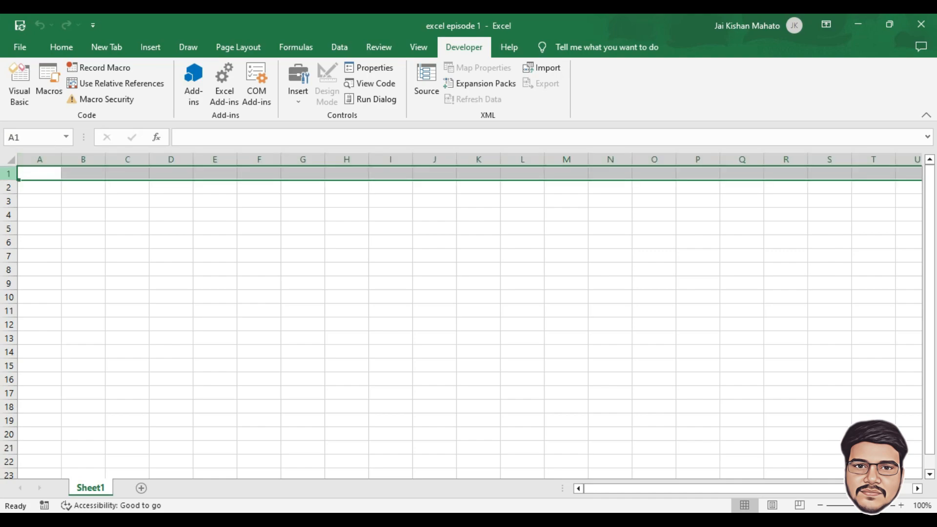
click(39, 159)
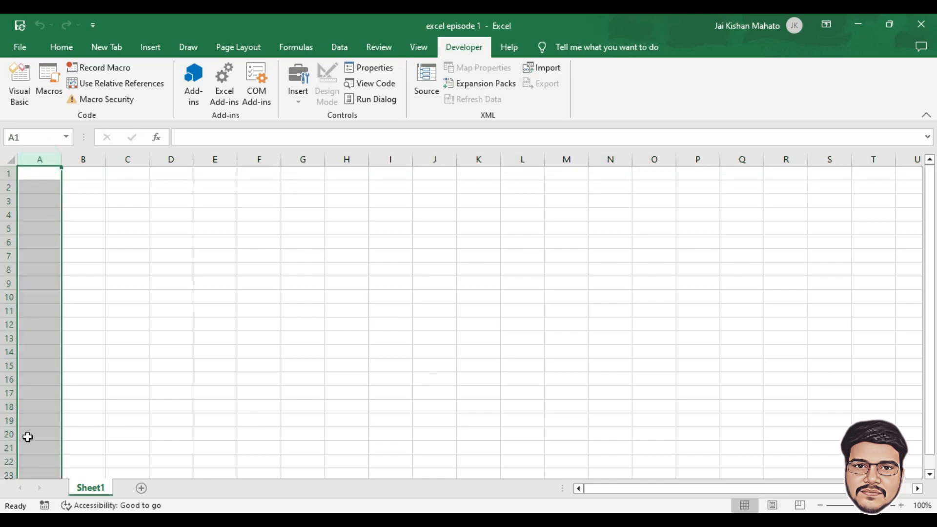
click(9, 173)
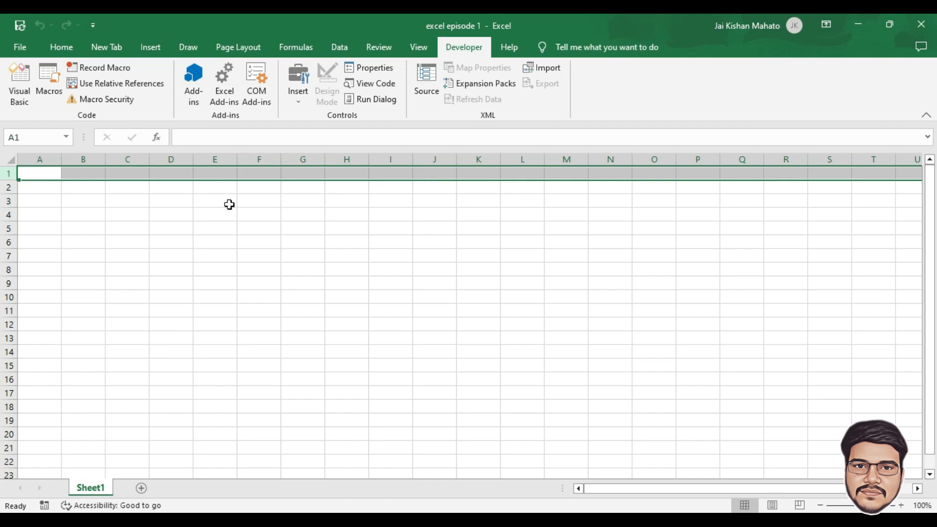
click(8, 187)
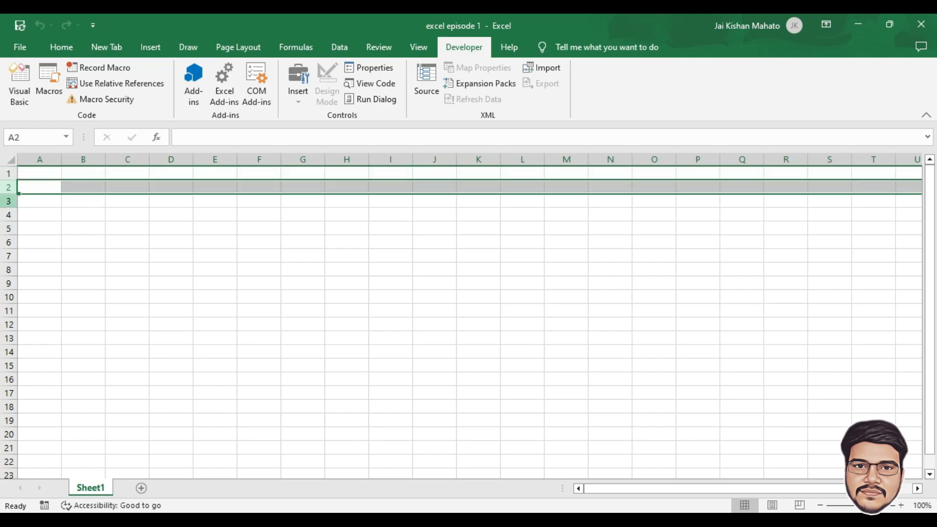
click(9, 200)
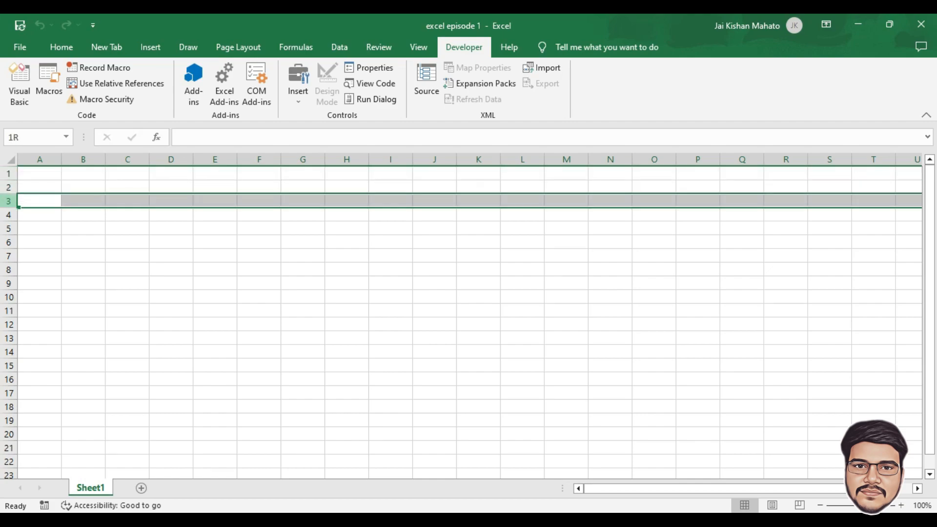
click(9, 215)
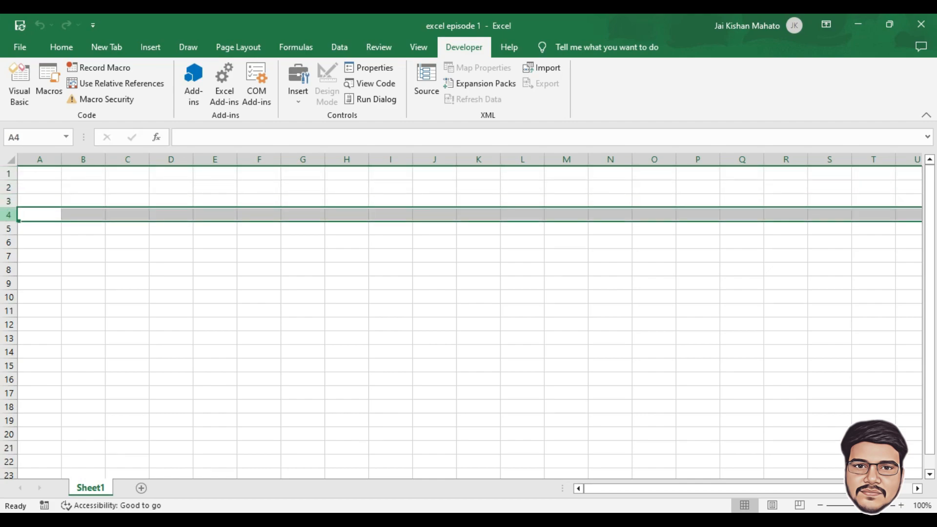
click(41, 158)
click(85, 158)
click(141, 156)
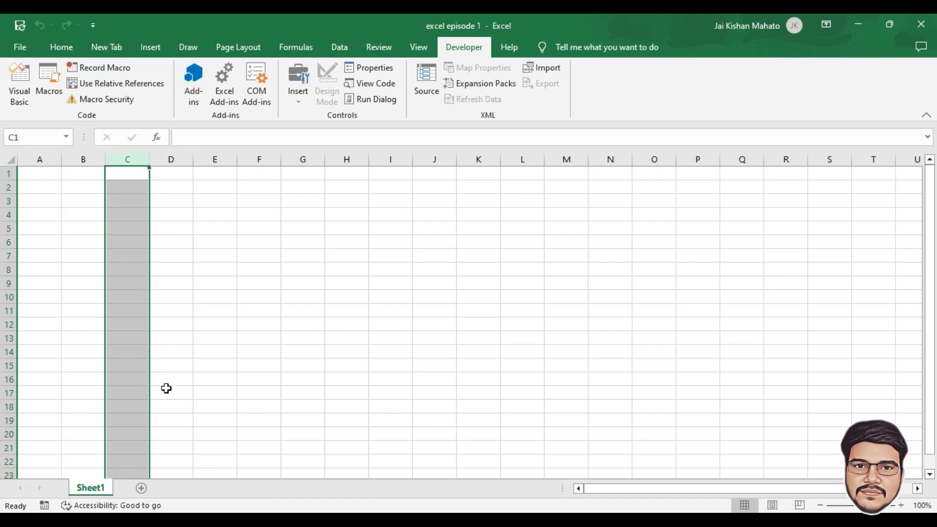
click(41, 158)
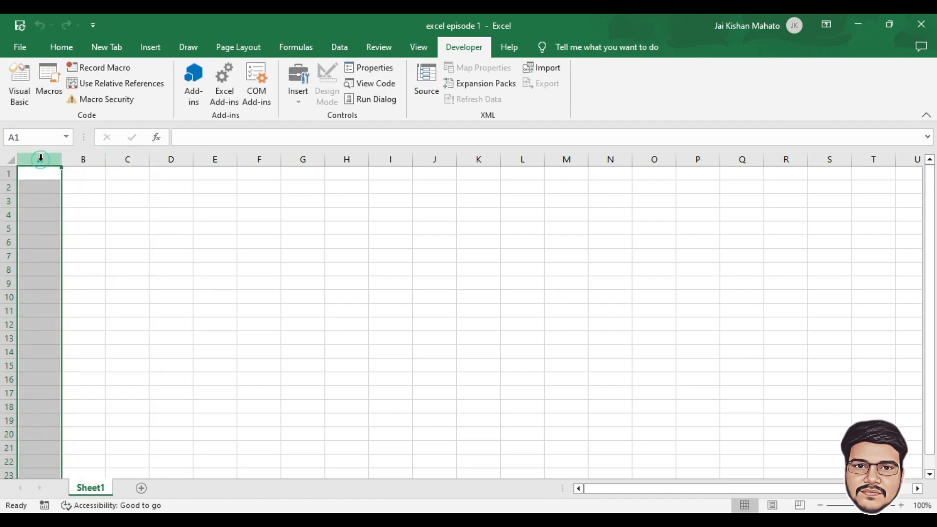
click(9, 187)
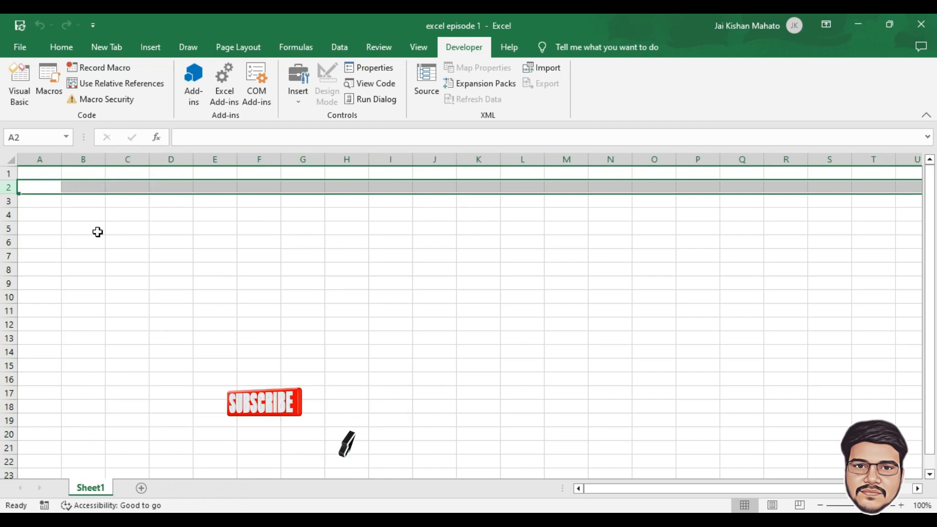
click(49, 190)
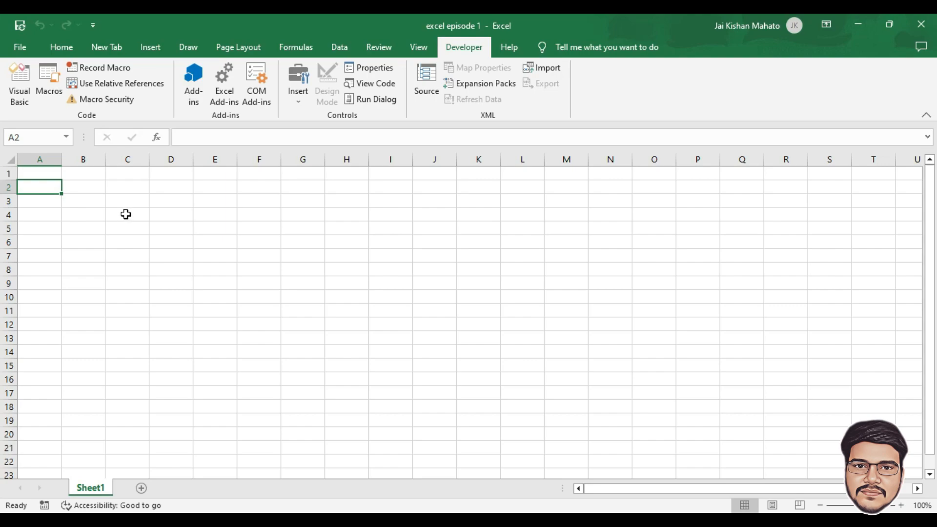
click(88, 200)
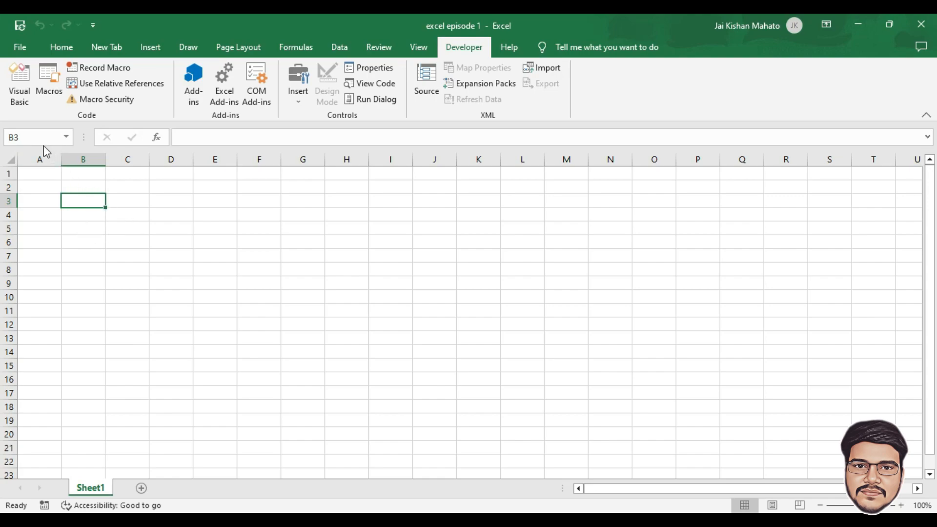
- Name cell B3 'excel' in the Name Box, reselect it, and switch to the Home tab
click(29, 137)
text(excel)
key(Return)
click(76, 222)
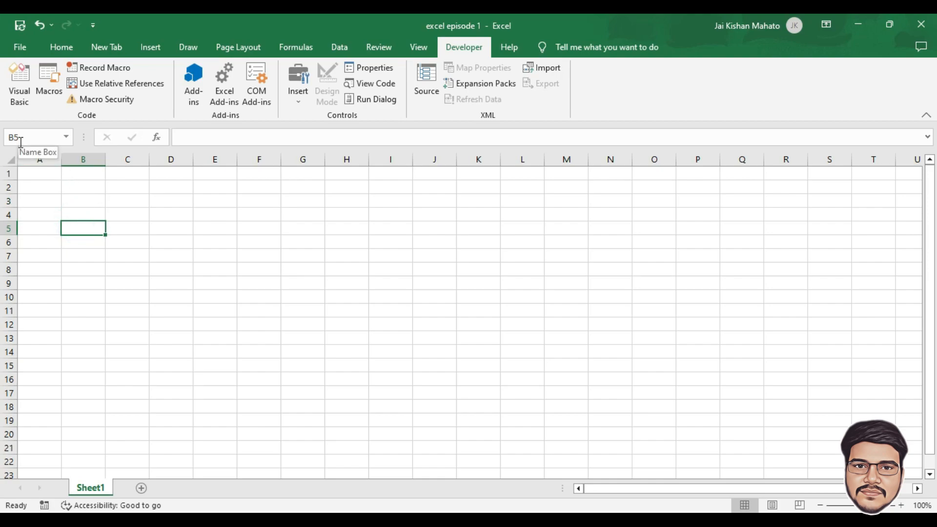
click(86, 207)
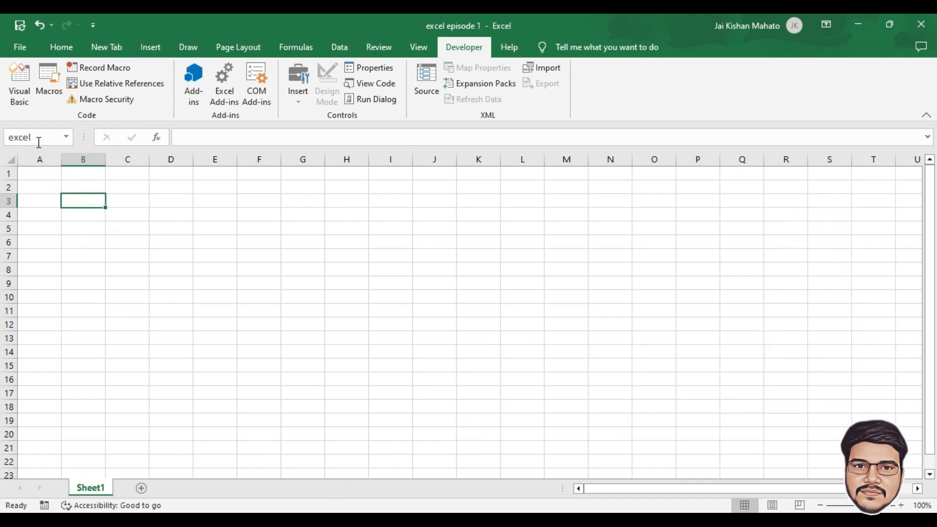
click(61, 47)
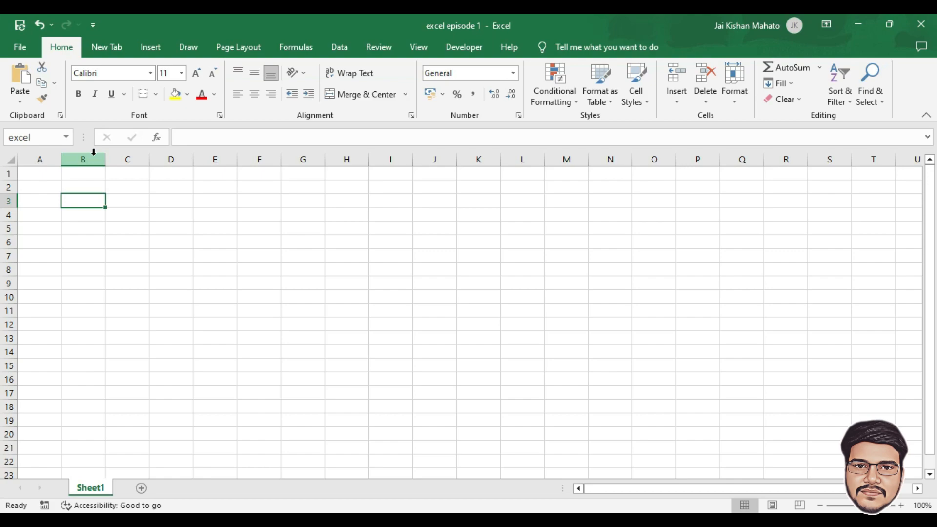
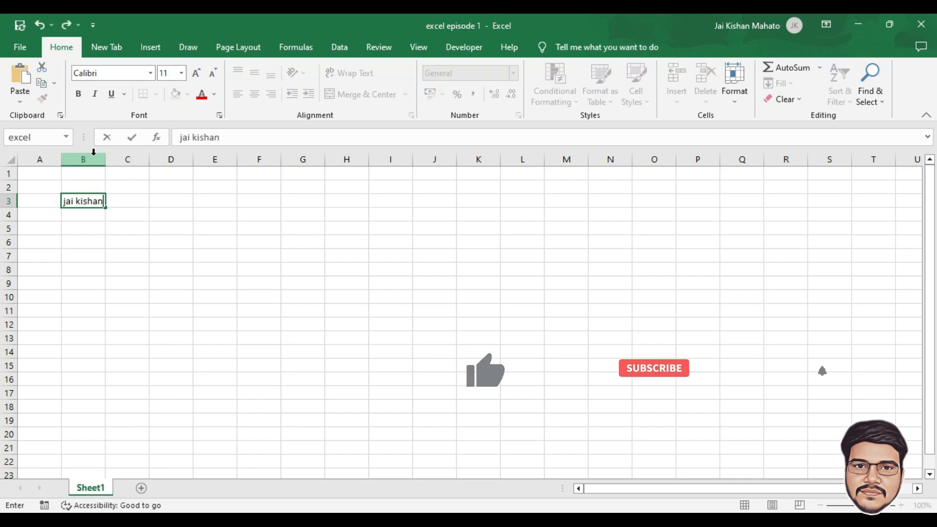
- Enter the person's name in lowercase into B3, commit it, and reselect B3
click(116, 224)
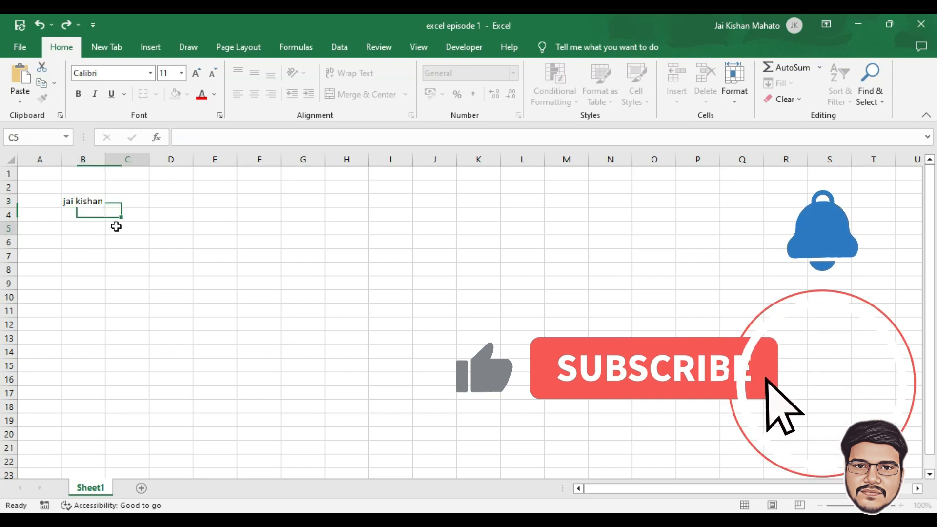
click(93, 201)
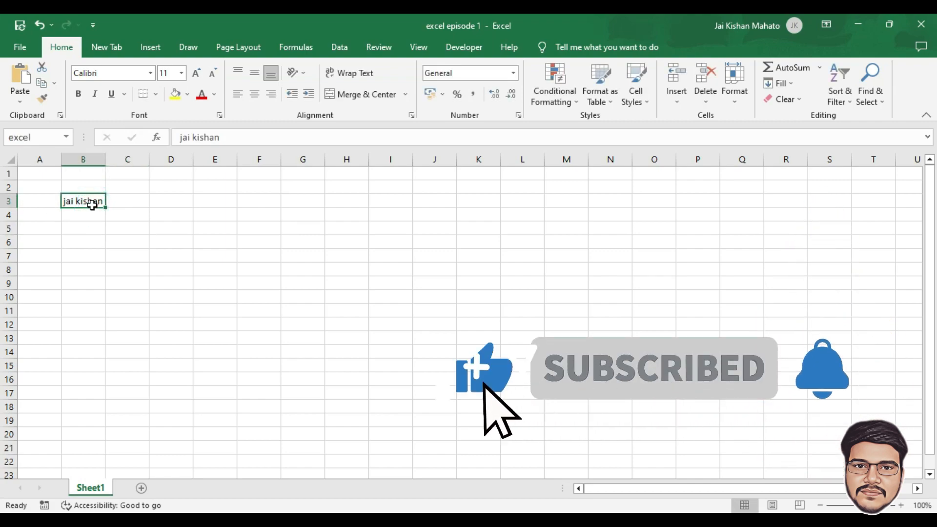
- Set B3's name in Algerian font, autofit column B, and make it bold
click(152, 74)
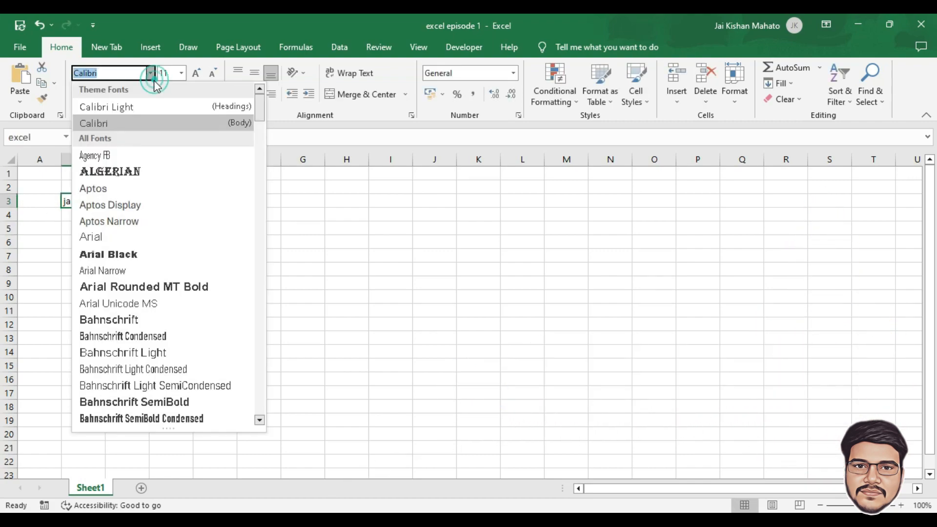
click(136, 176)
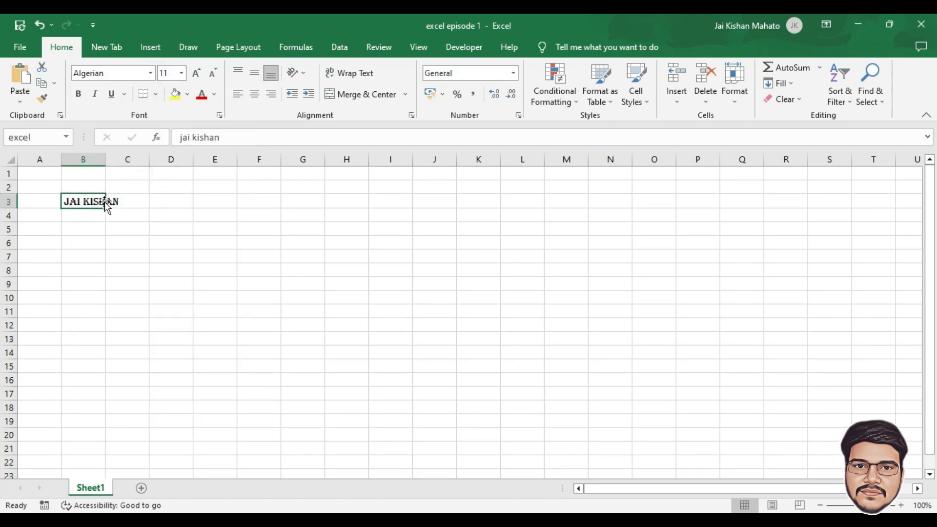
double_click(105, 159)
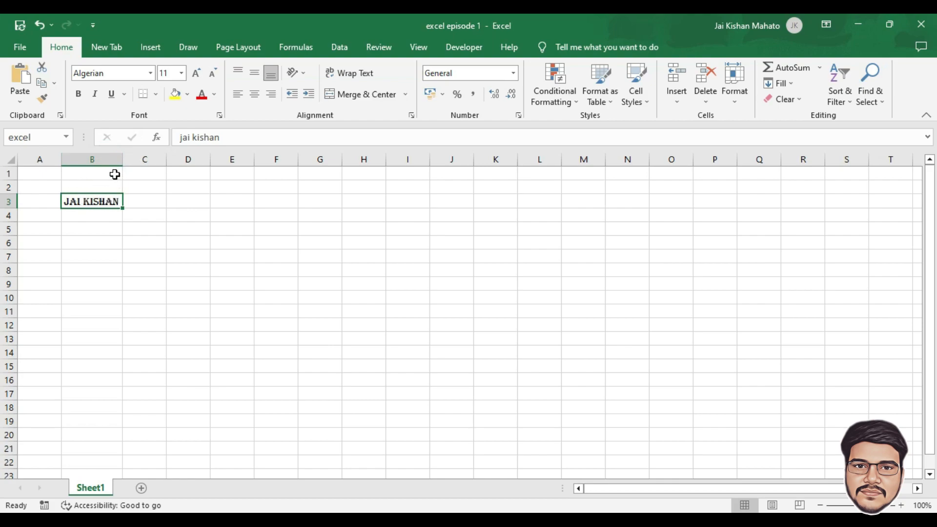
click(78, 95)
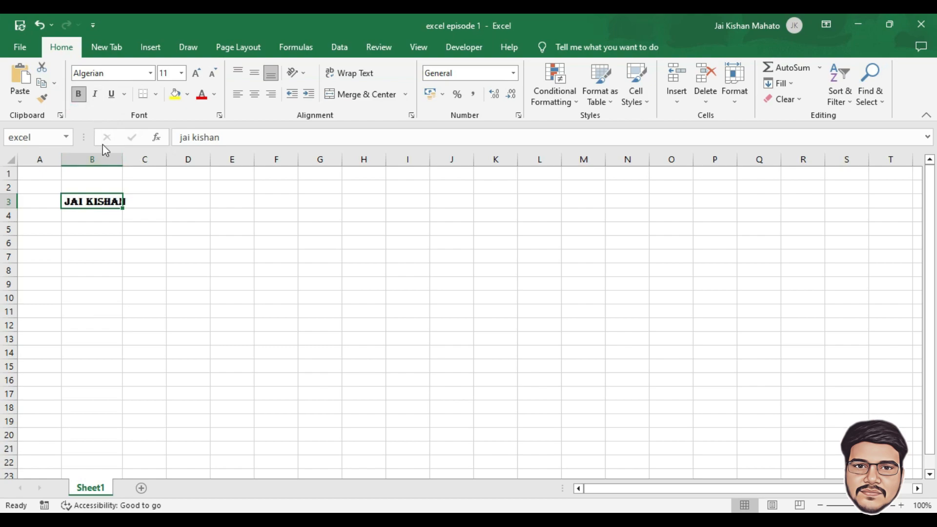
- Zoom in, widen column B further, and add italic and underline to the bold name
click(902, 505)
click(902, 505)
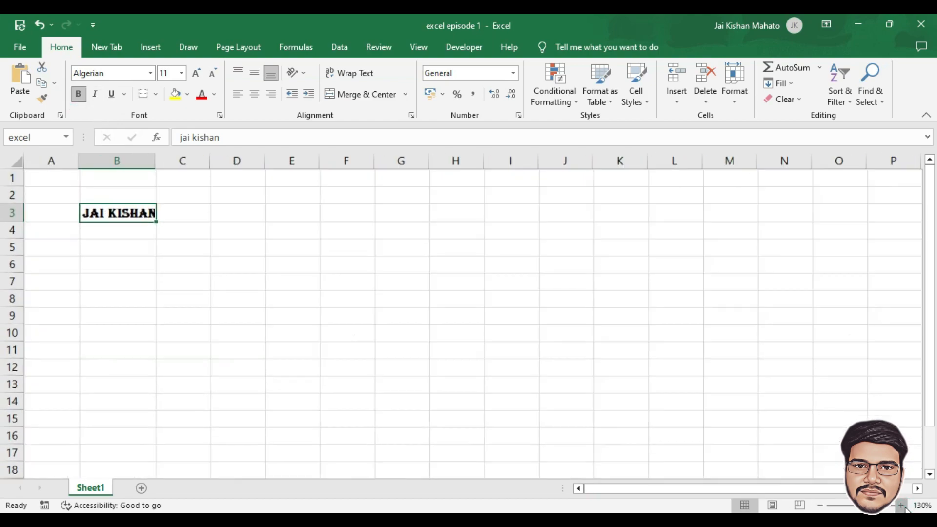
click(902, 506)
click(902, 505)
click(903, 505)
click(902, 506)
click(902, 506)
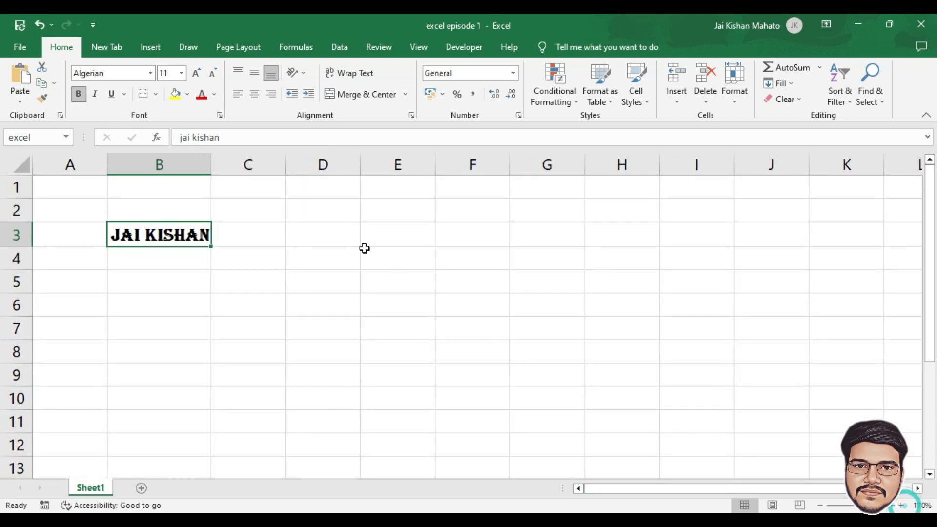
drag(212, 165, 248, 165)
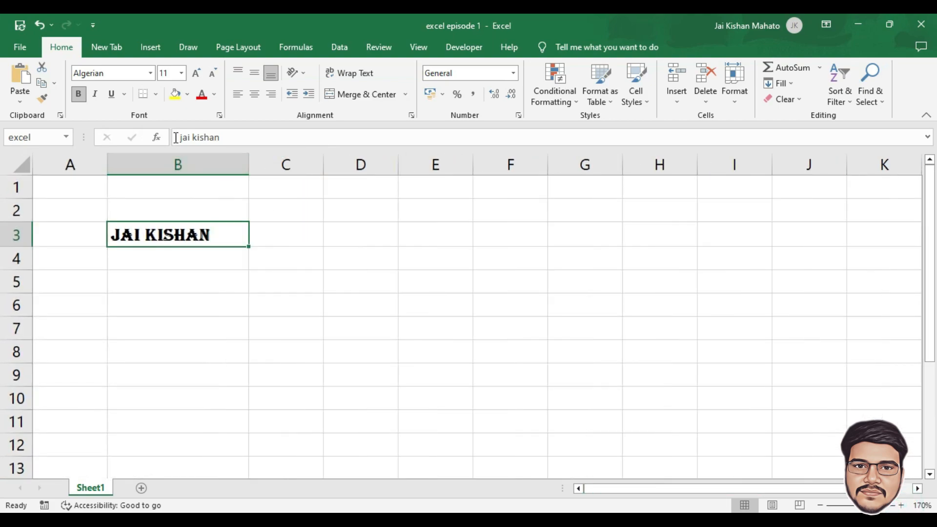
click(79, 96)
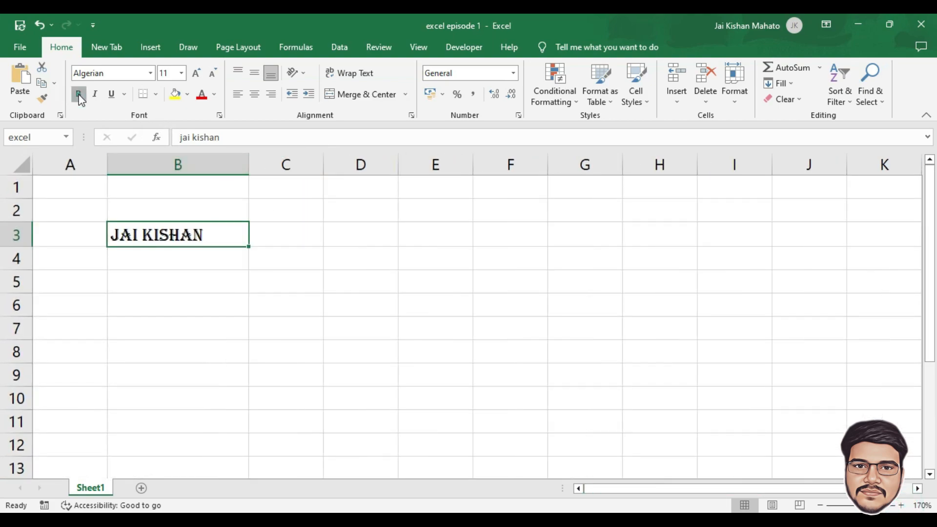
click(80, 96)
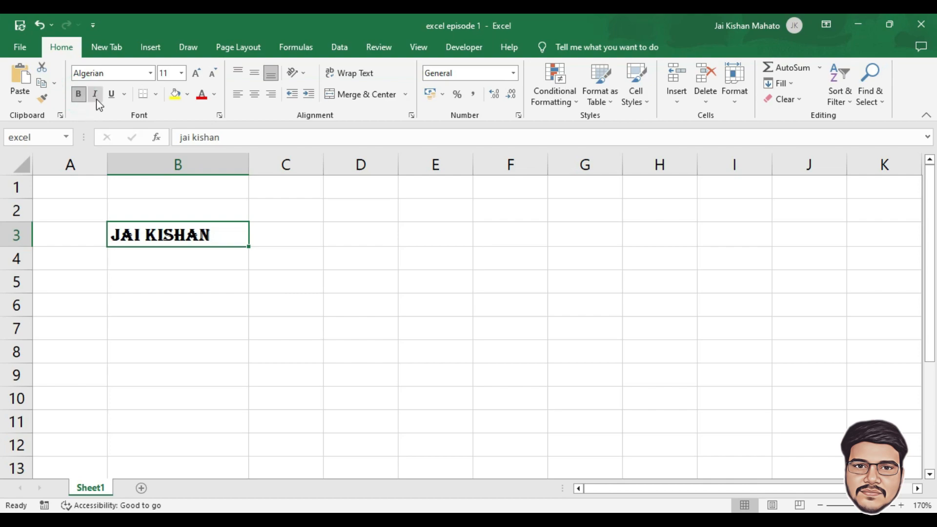
click(95, 98)
click(111, 96)
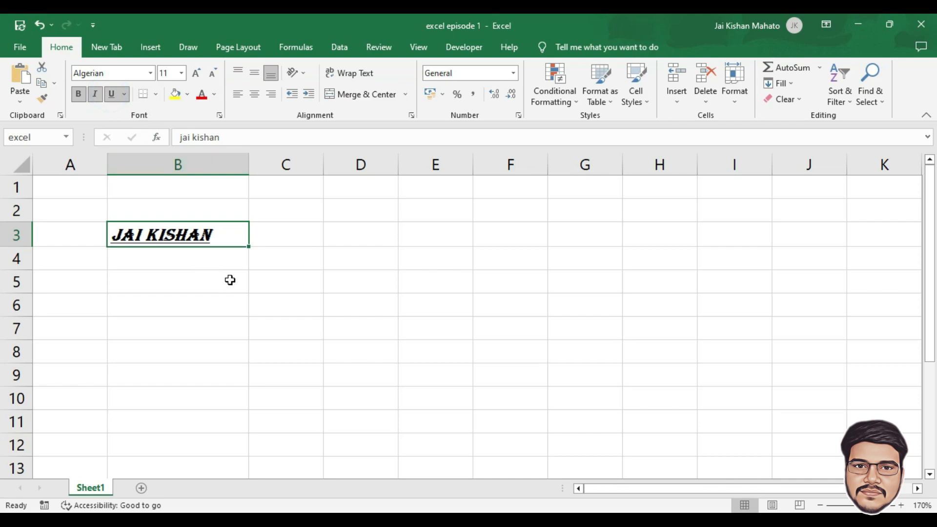
- Apply All Borders to the range B1:D9
drag(135, 189, 347, 379)
click(156, 95)
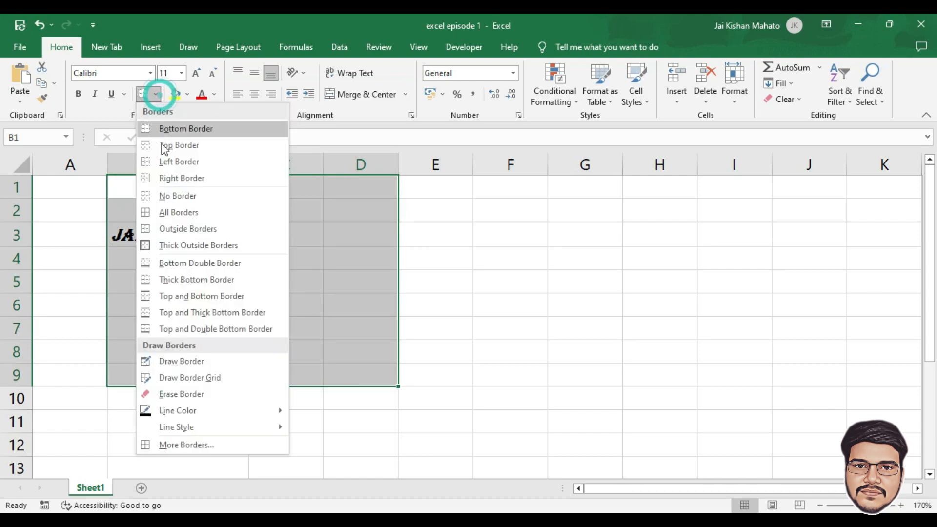
click(200, 213)
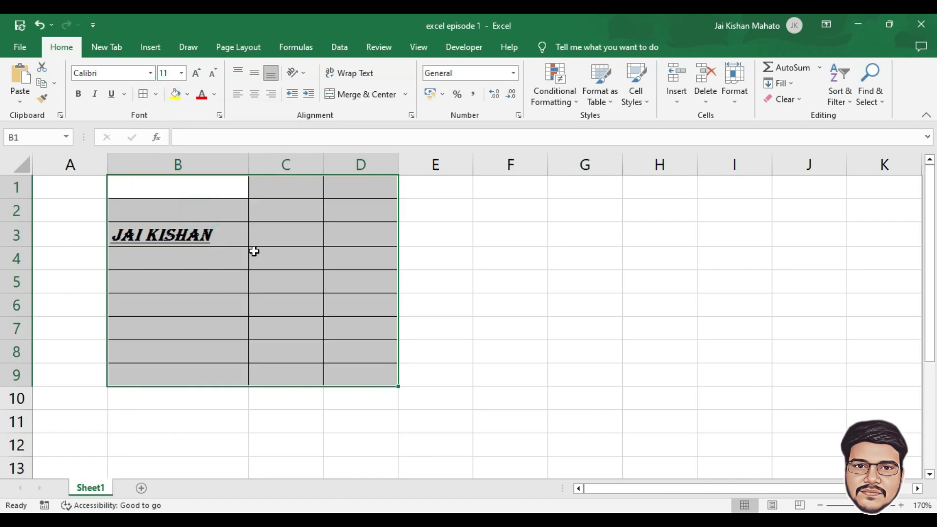
click(305, 258)
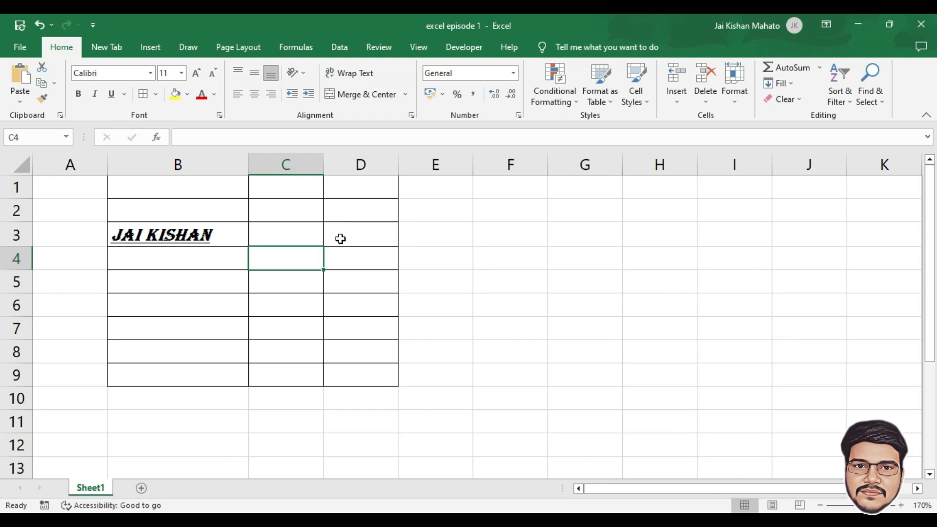
- Set B3's name to 36-point font size and autofit column B to fit it
click(180, 236)
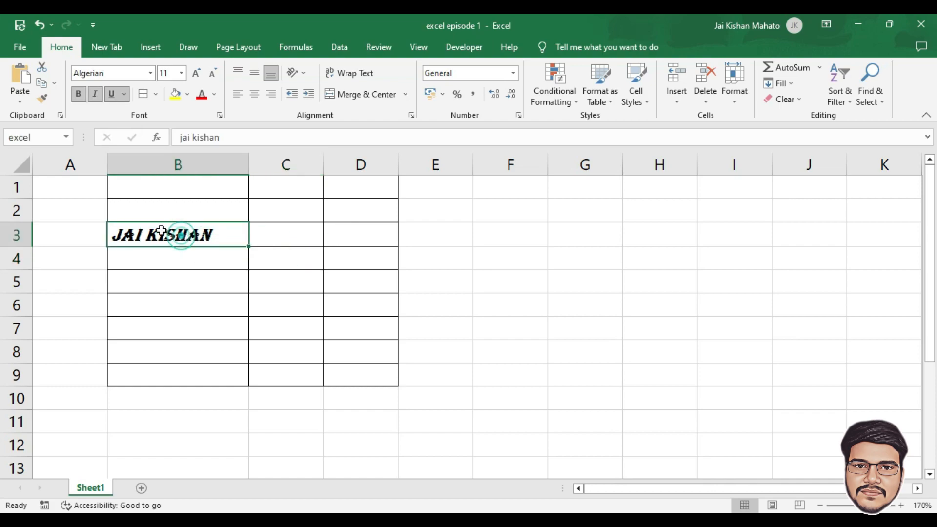
click(181, 73)
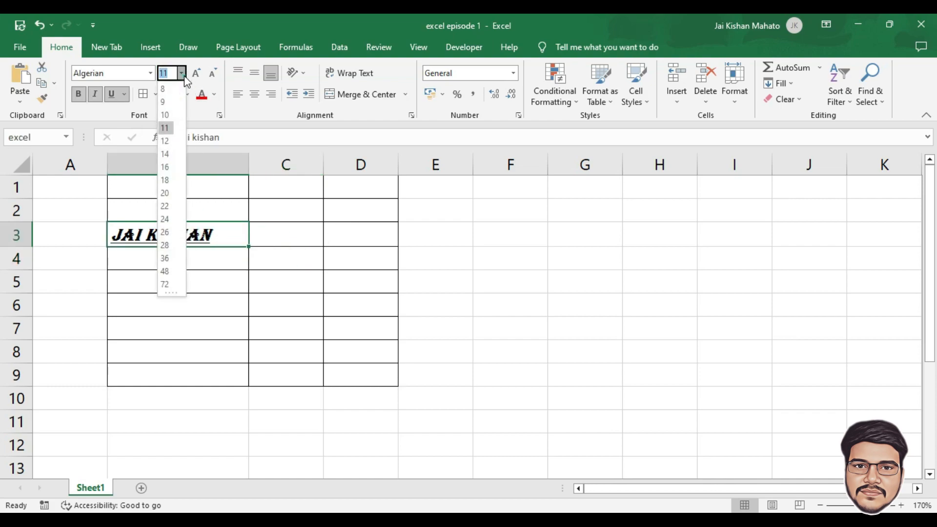
click(165, 219)
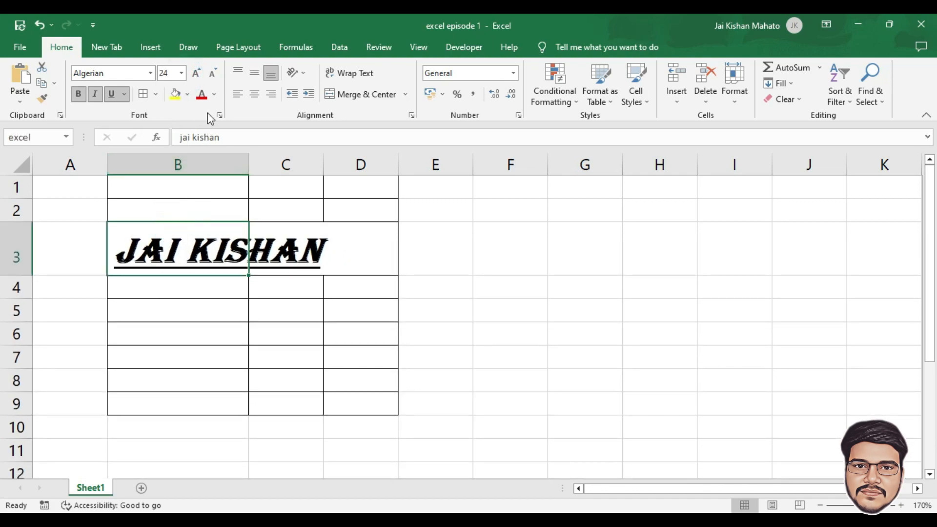
click(197, 74)
click(214, 74)
click(211, 74)
click(210, 74)
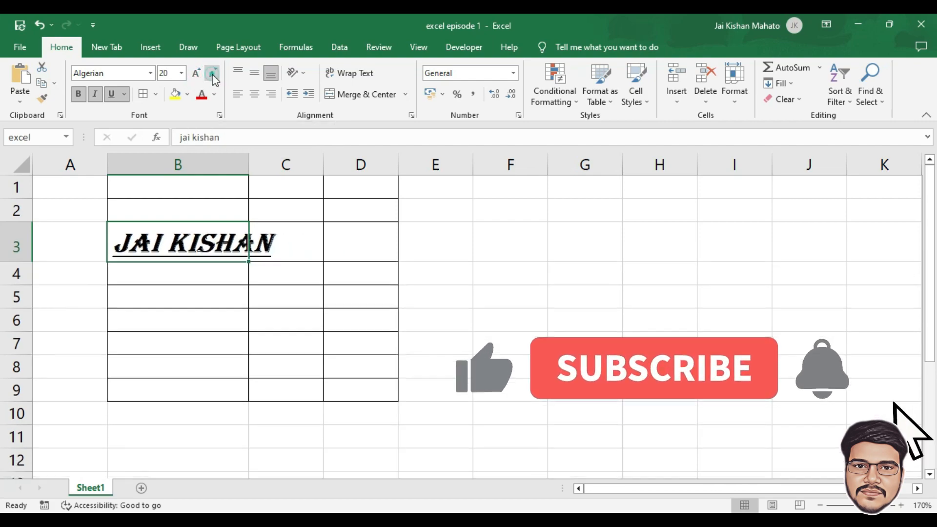
click(197, 73)
click(197, 74)
click(197, 73)
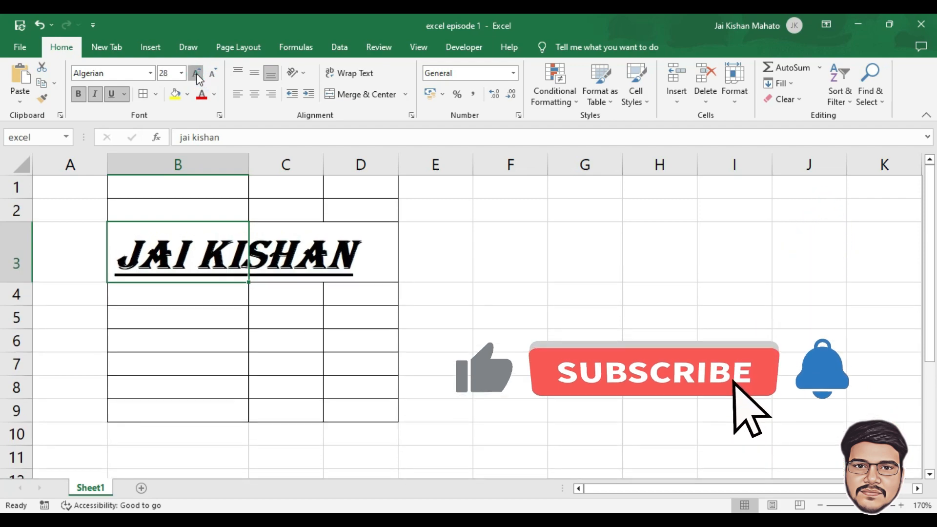
click(197, 74)
click(197, 73)
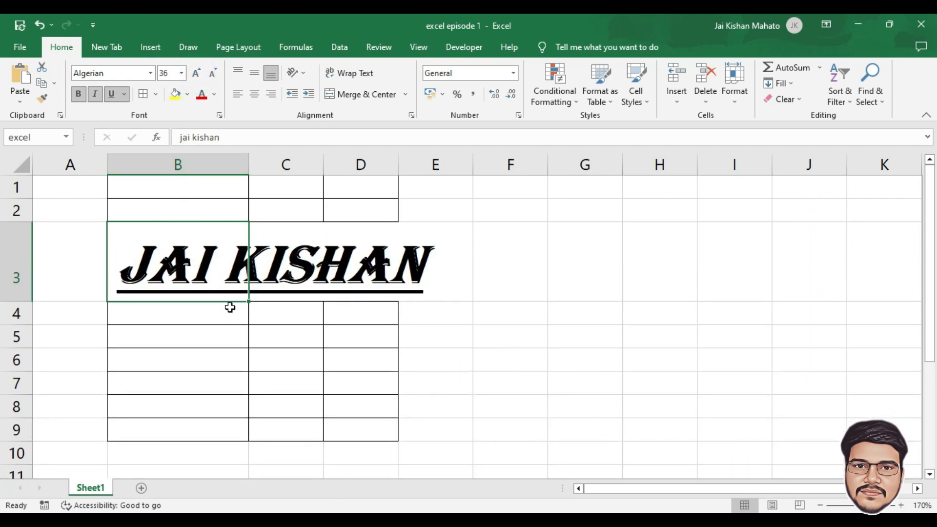
double_click(249, 164)
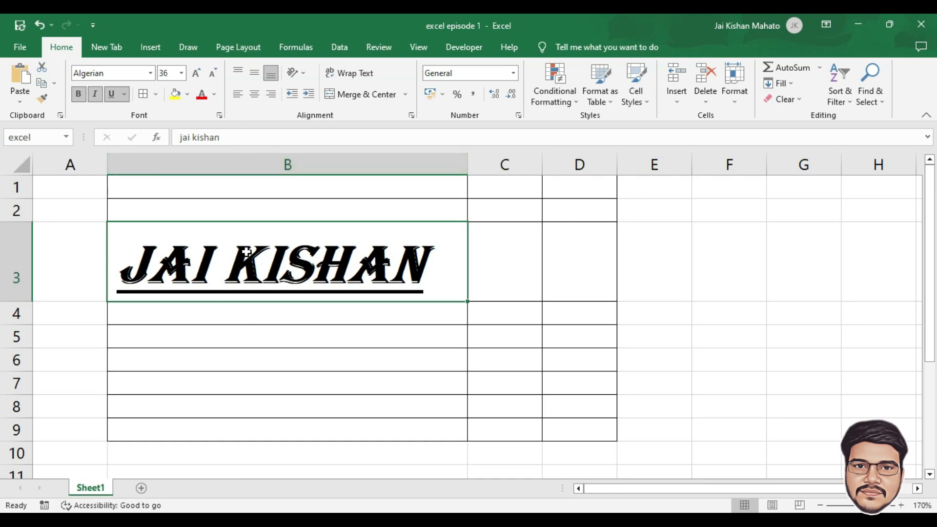
click(188, 95)
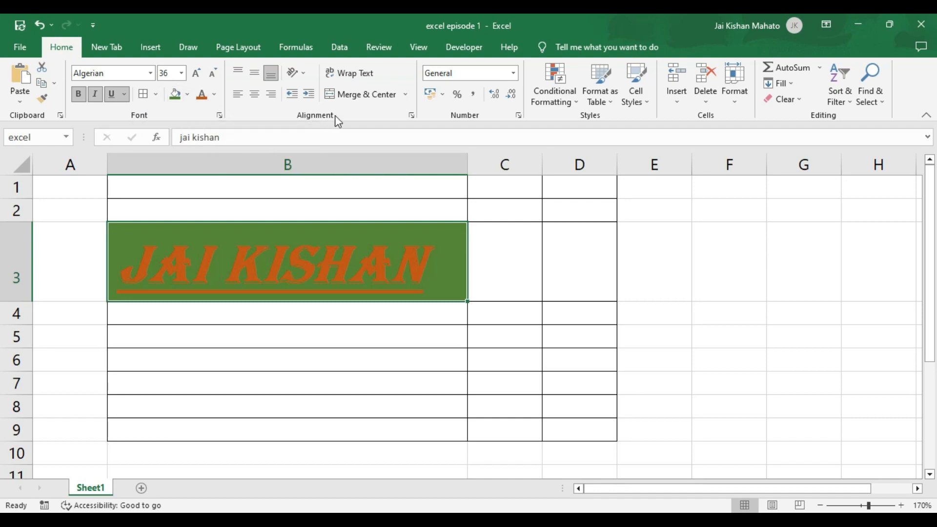
click(255, 73)
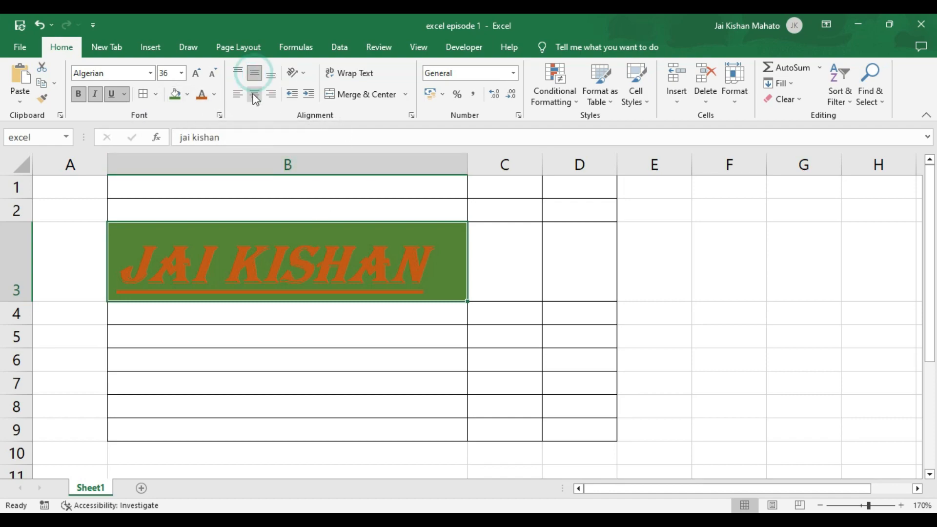
click(254, 93)
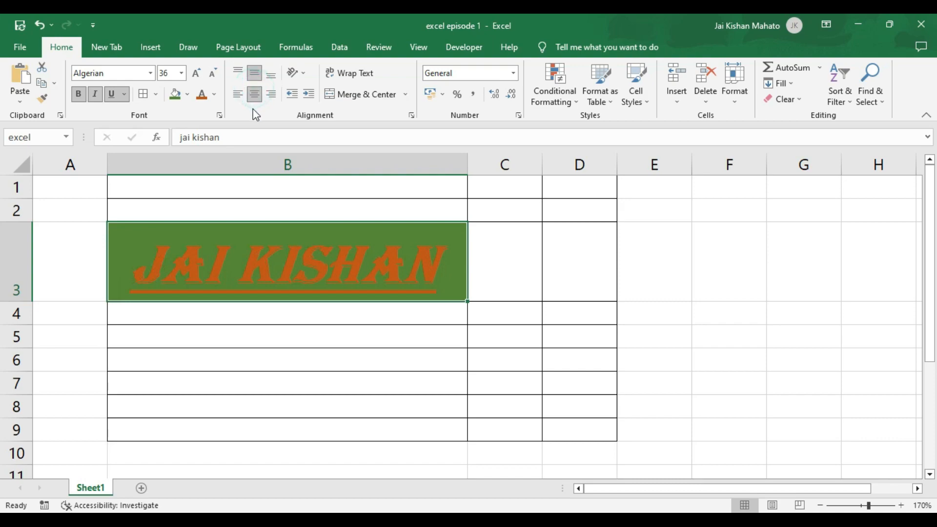
click(238, 94)
click(270, 94)
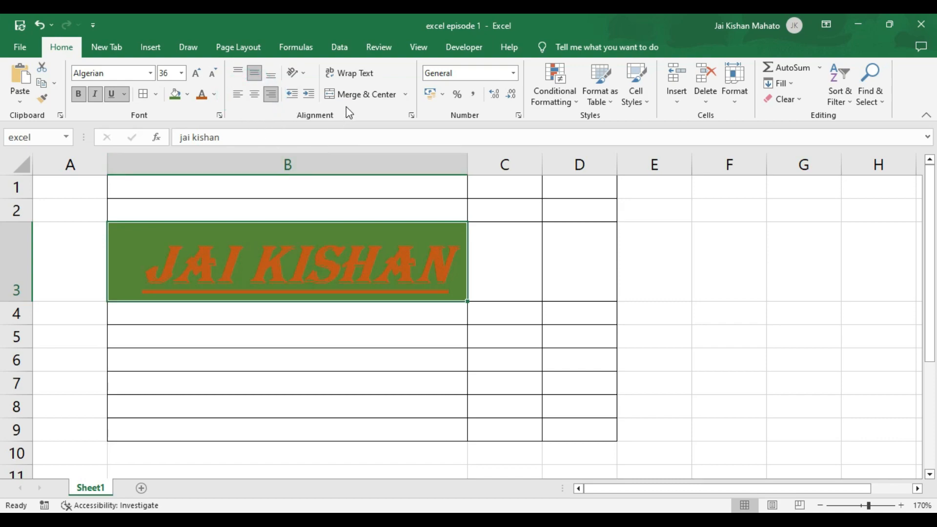
drag(575, 266, 356, 265)
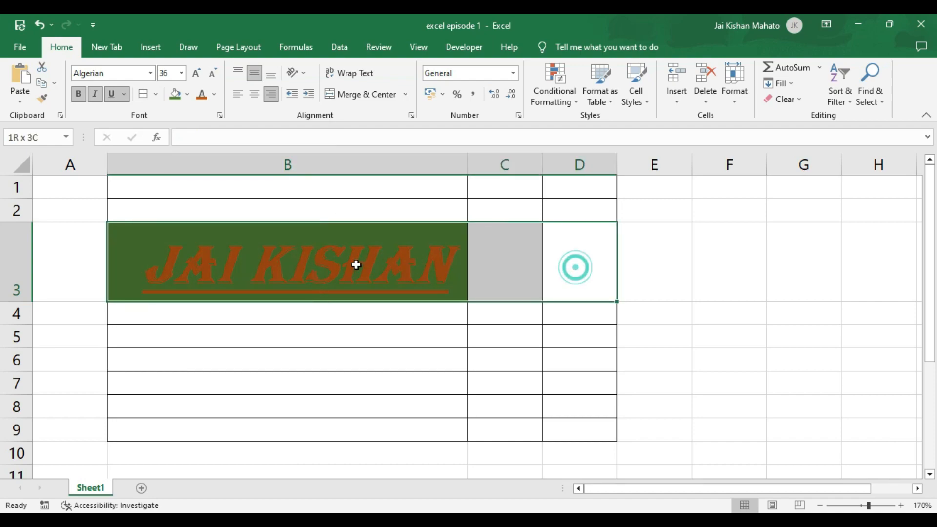
click(367, 93)
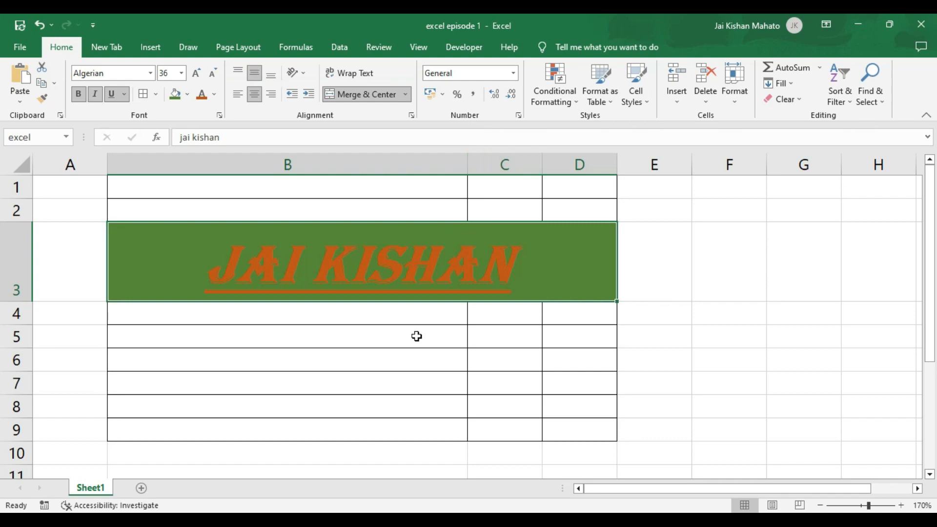
- Enter 676 in F3 and apply Percent Style so it displays 67600%
scroll(414, 335, down, 5)
click(492, 228)
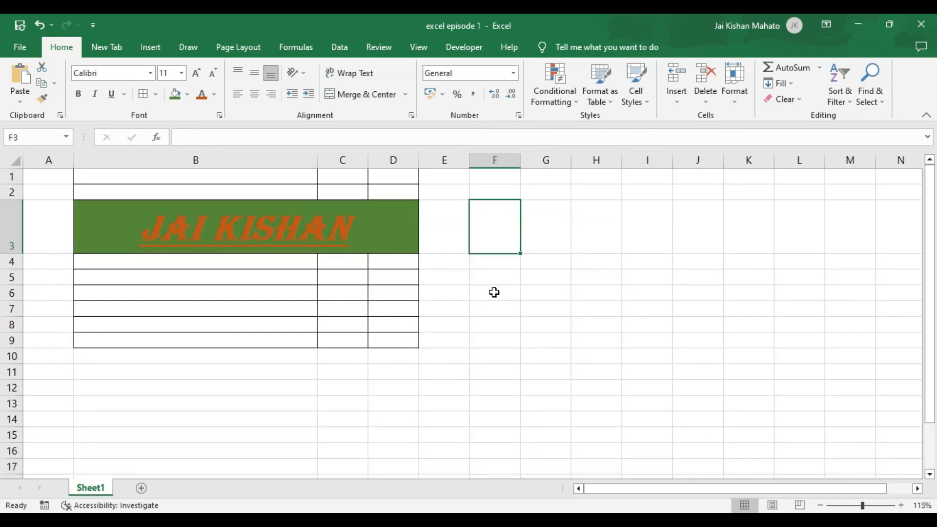
text(6)
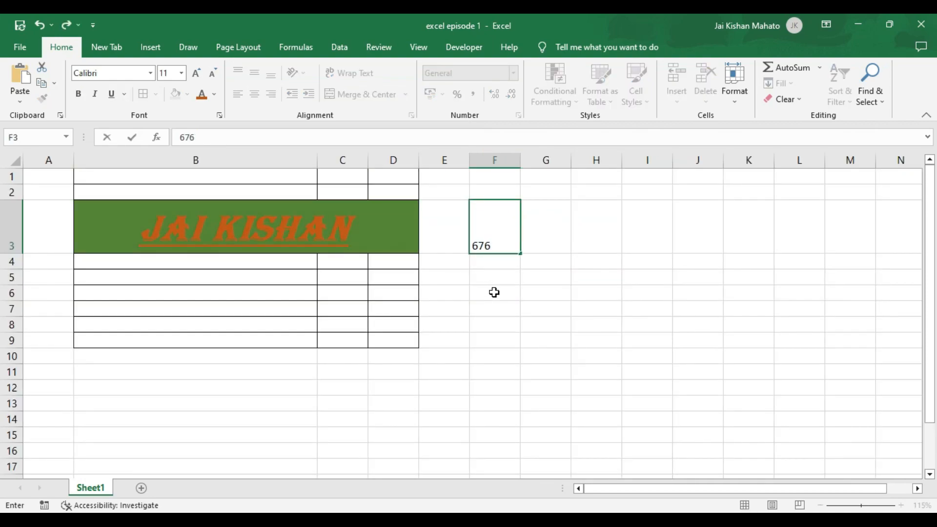
text(76)
click(530, 273)
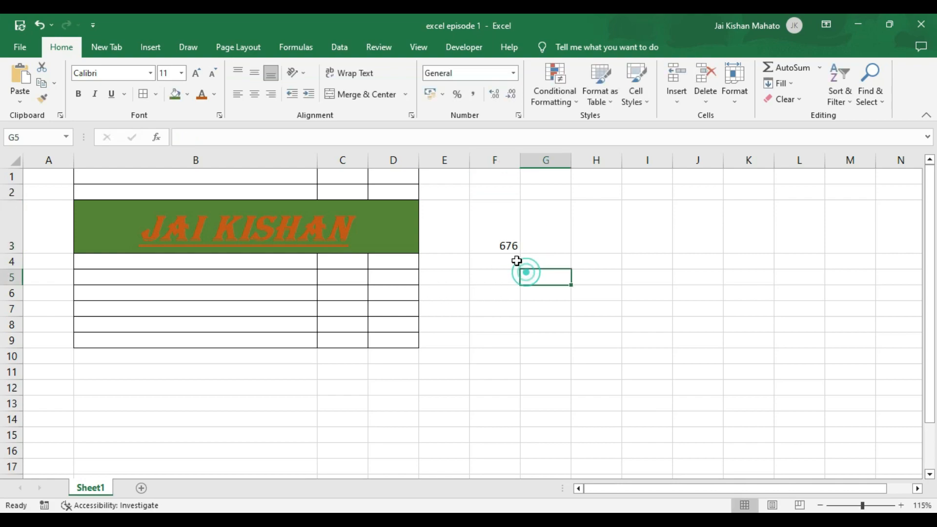
click(504, 239)
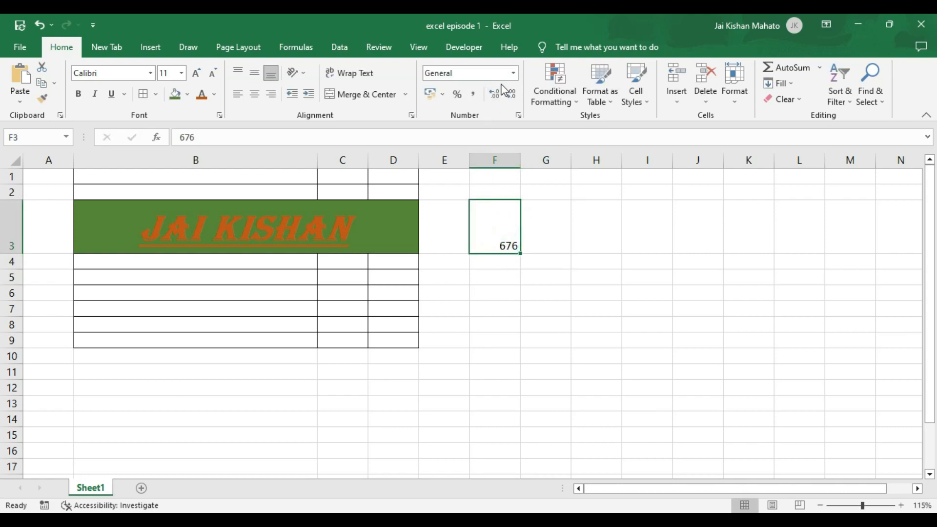
click(459, 95)
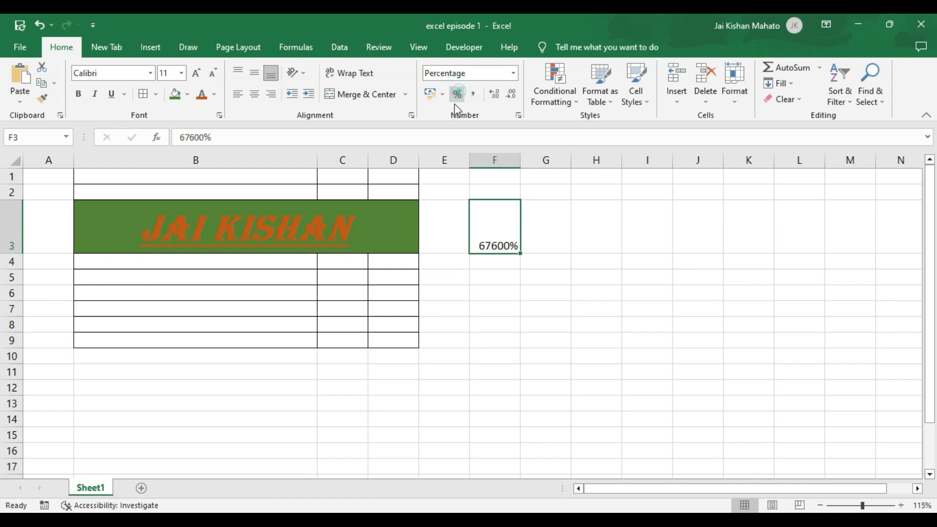
click(458, 96)
- Format F3 as Indian rupee accounting, widen column F, then switch it to Euro accounting
click(443, 96)
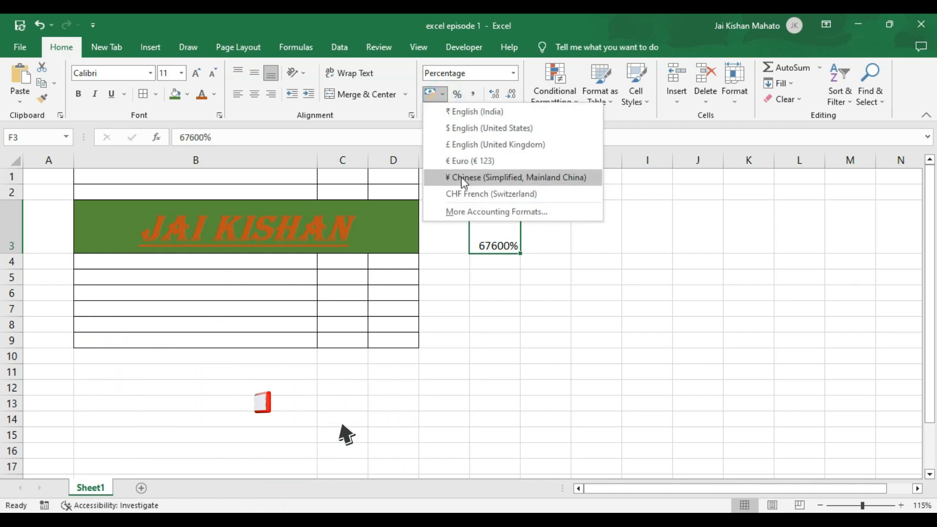
click(476, 114)
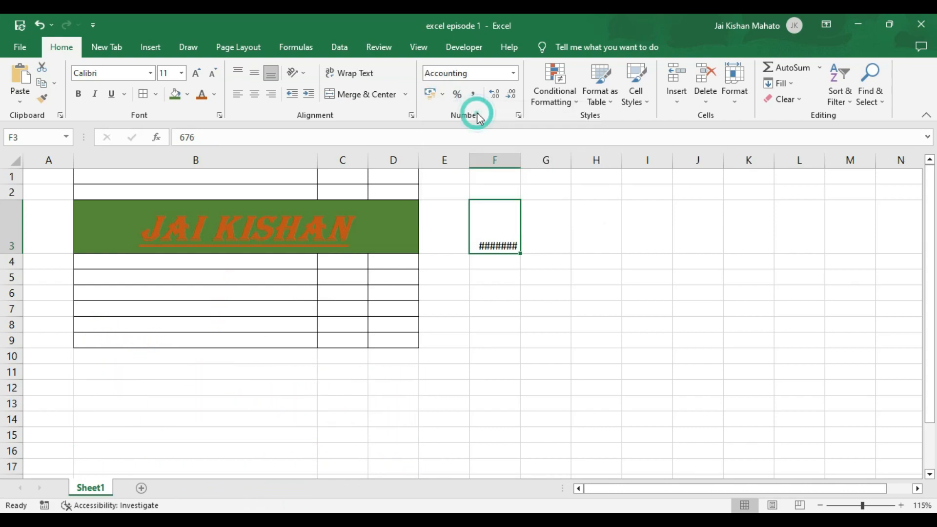
double_click(521, 161)
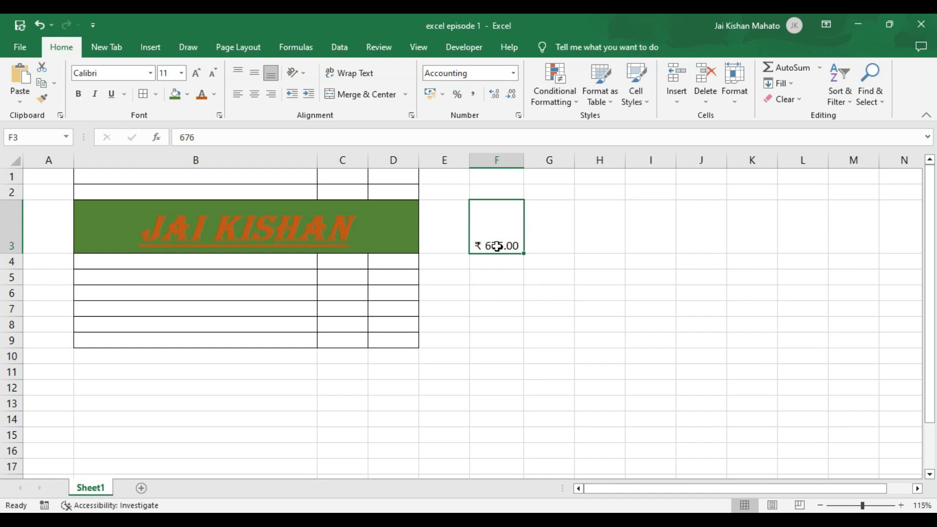
click(441, 95)
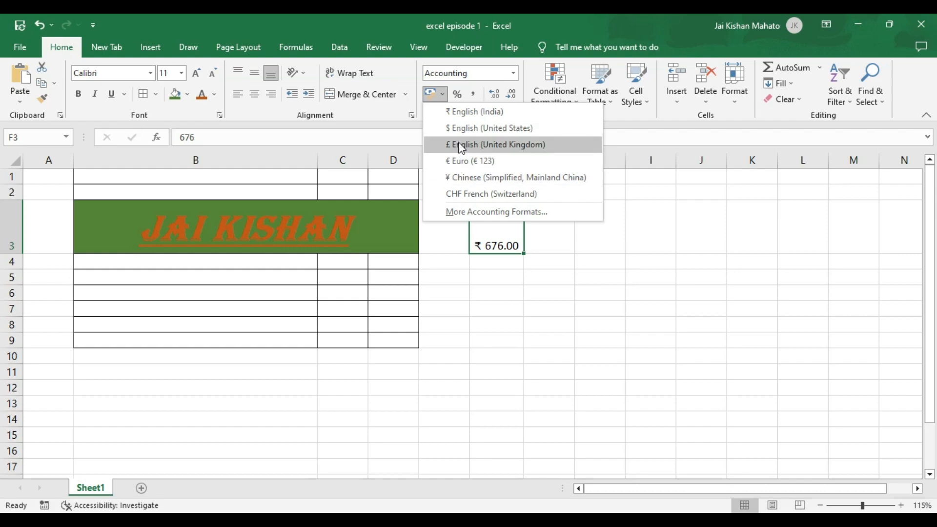
click(459, 161)
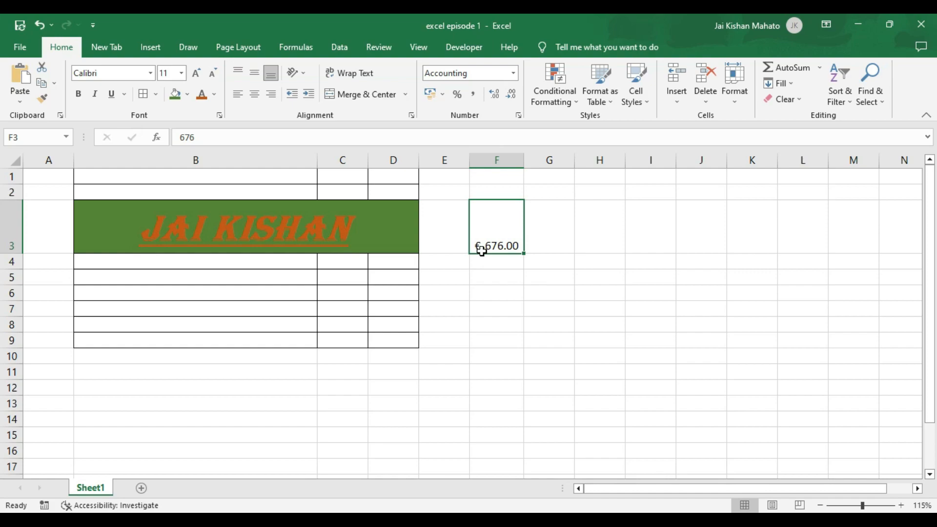
- Adjust F3's decimal places, widen column F further, centre it vertically and apply Comma Style
click(512, 99)
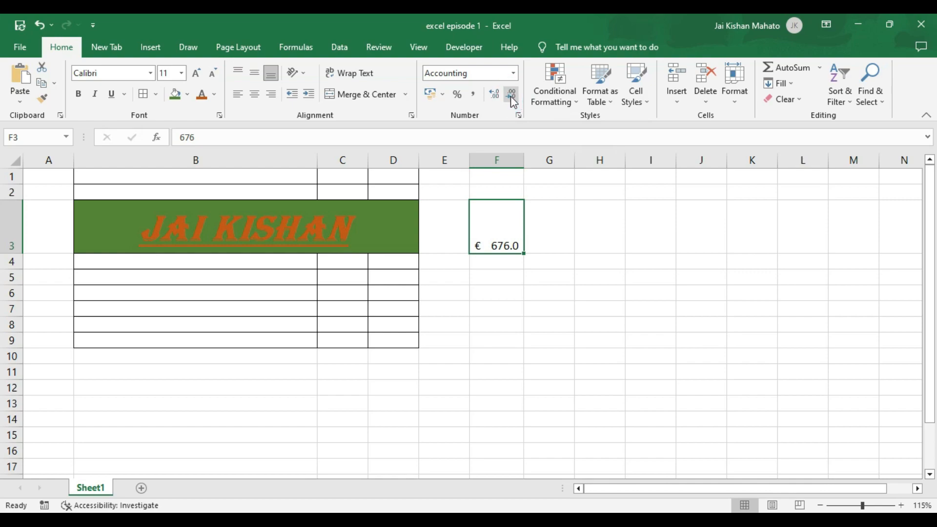
click(496, 96)
click(496, 97)
drag(521, 164, 623, 164)
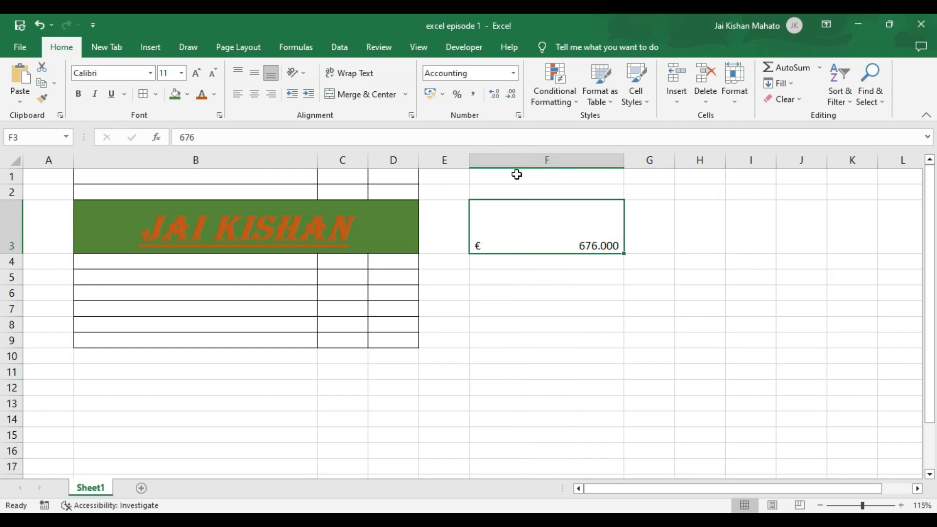
click(259, 71)
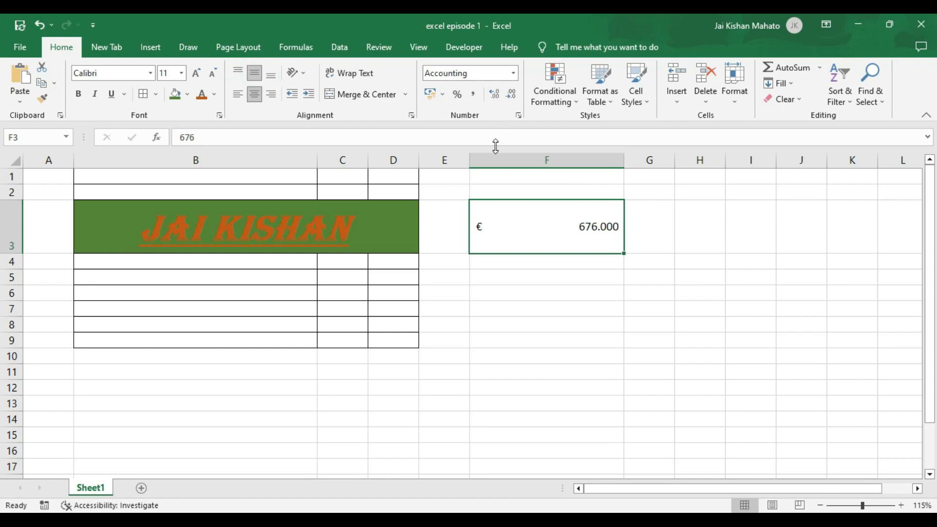
click(474, 96)
- In Format Cells, preview Date, Time, Percentage, Scientific and Text, then give F3 the two-decimal Number format
click(518, 116)
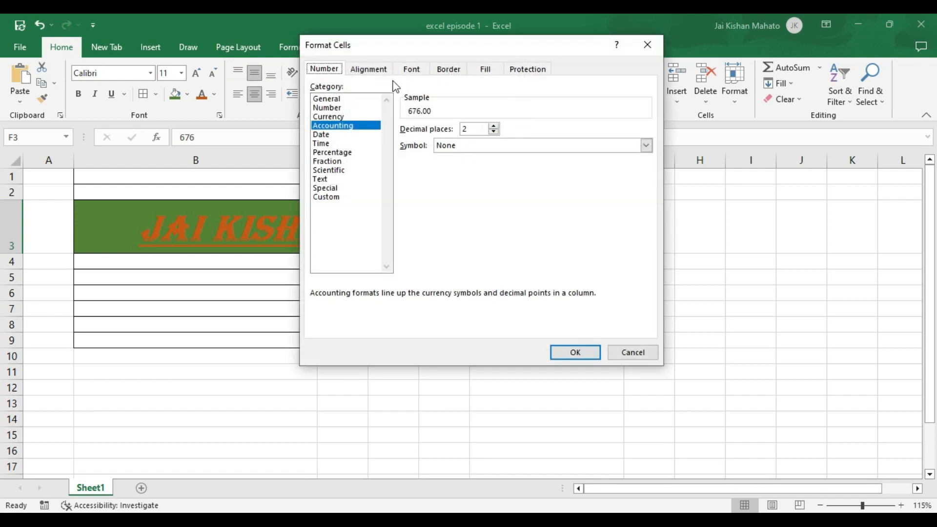
drag(382, 48, 203, 113)
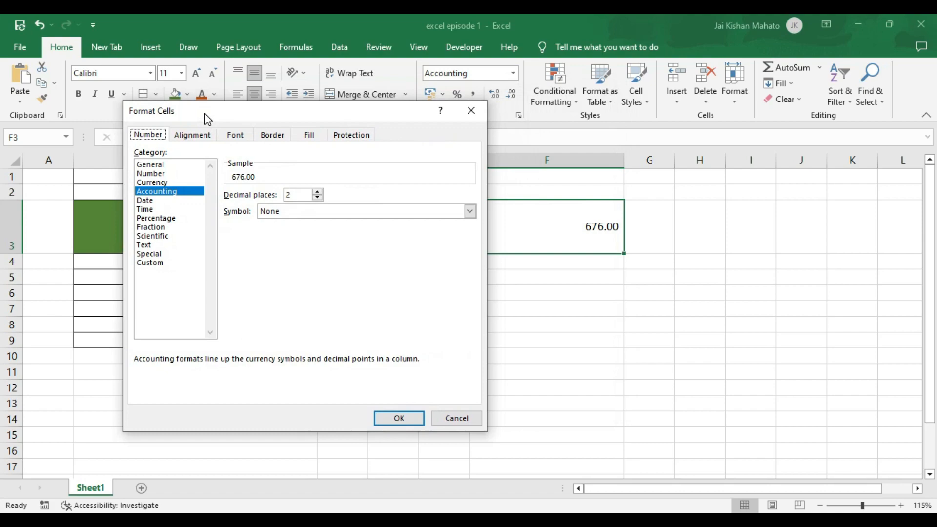
click(193, 136)
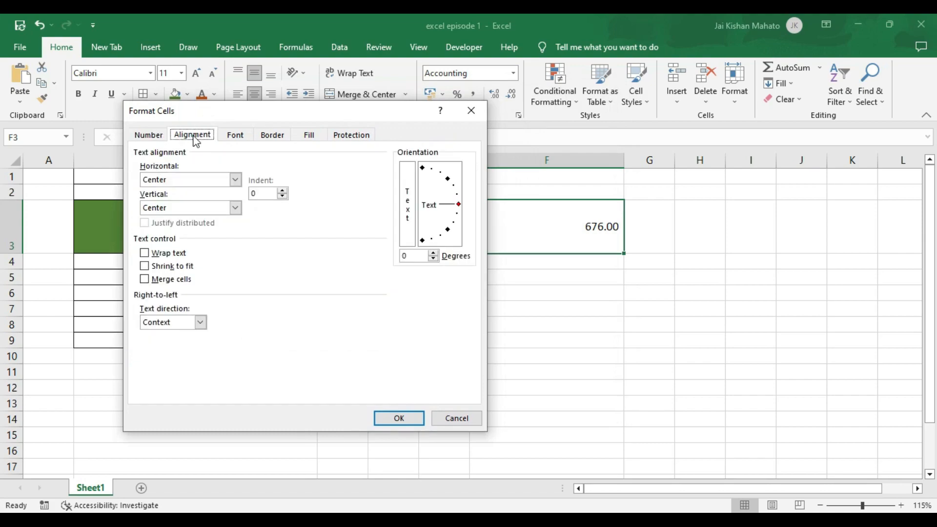
click(149, 135)
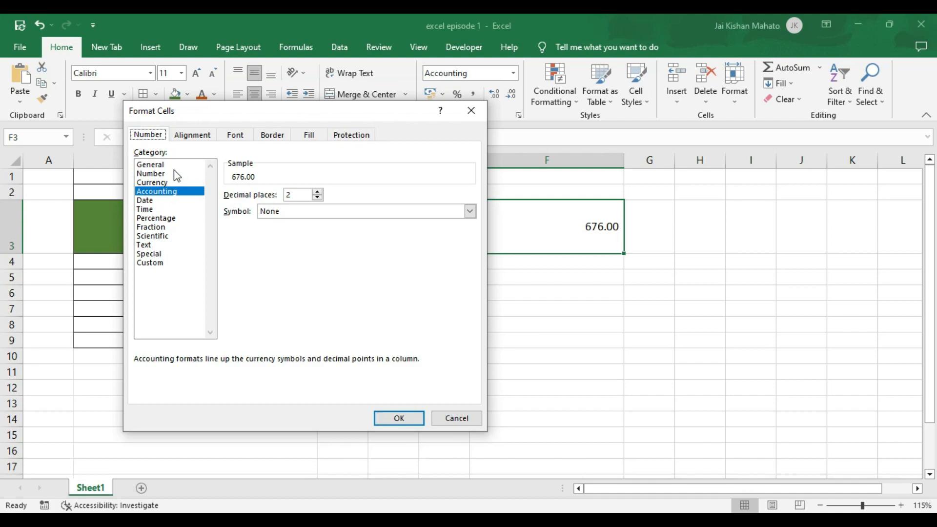
click(156, 201)
click(152, 209)
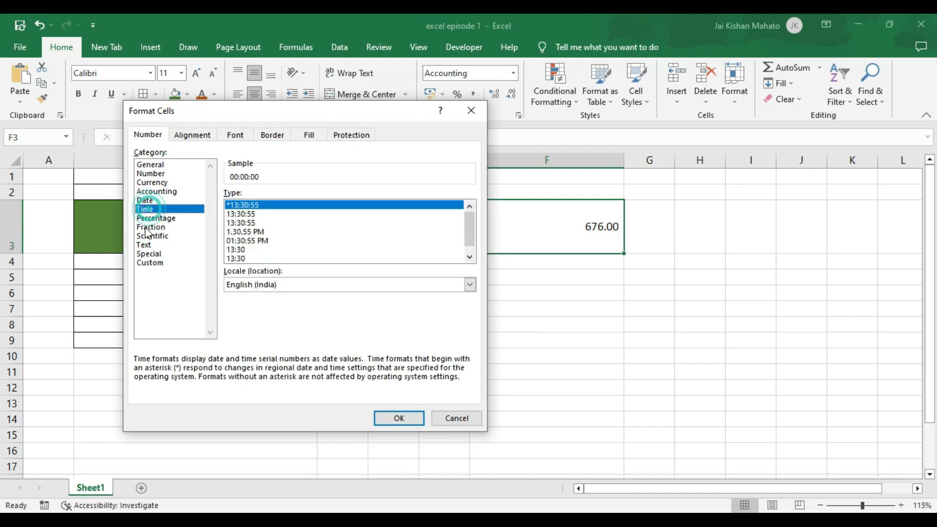
click(161, 218)
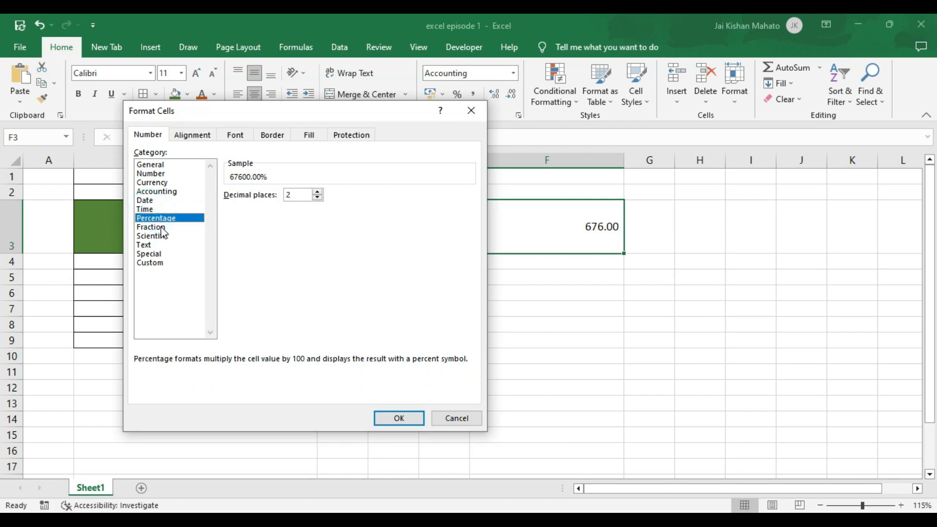
click(159, 237)
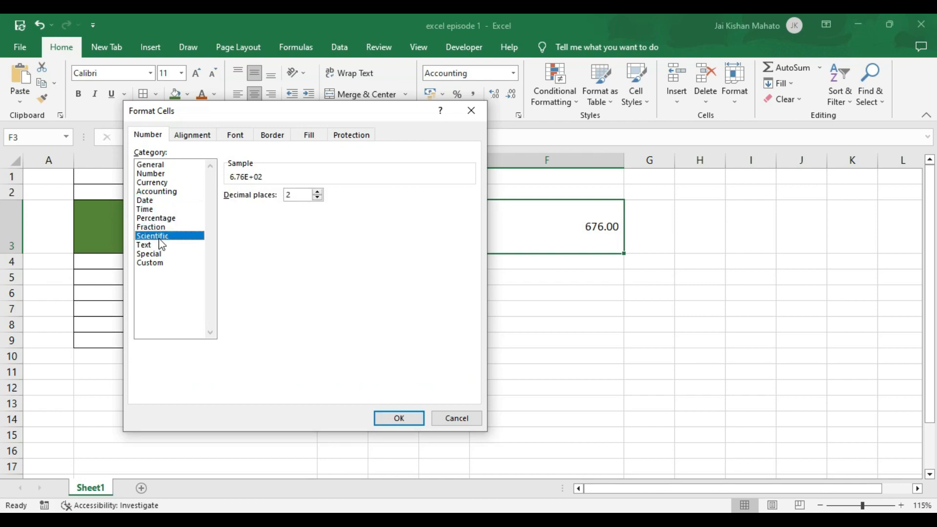
click(161, 245)
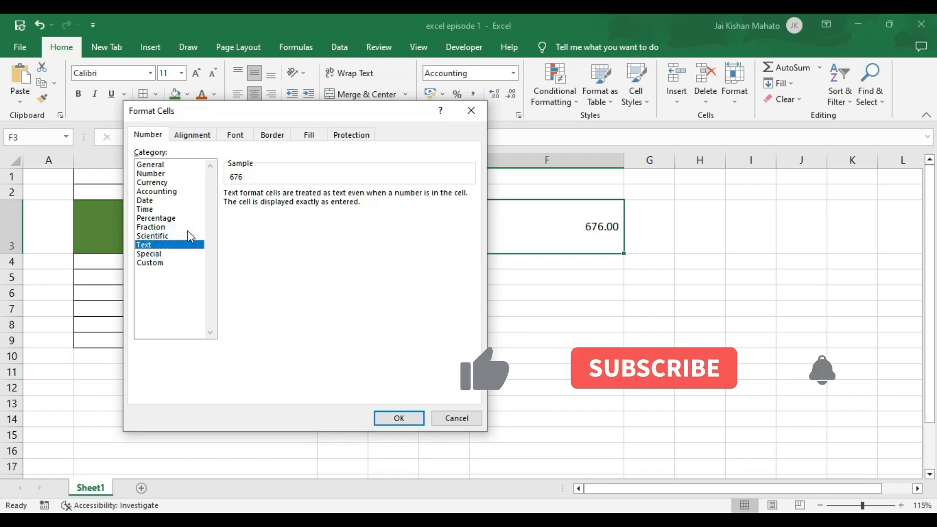
click(173, 219)
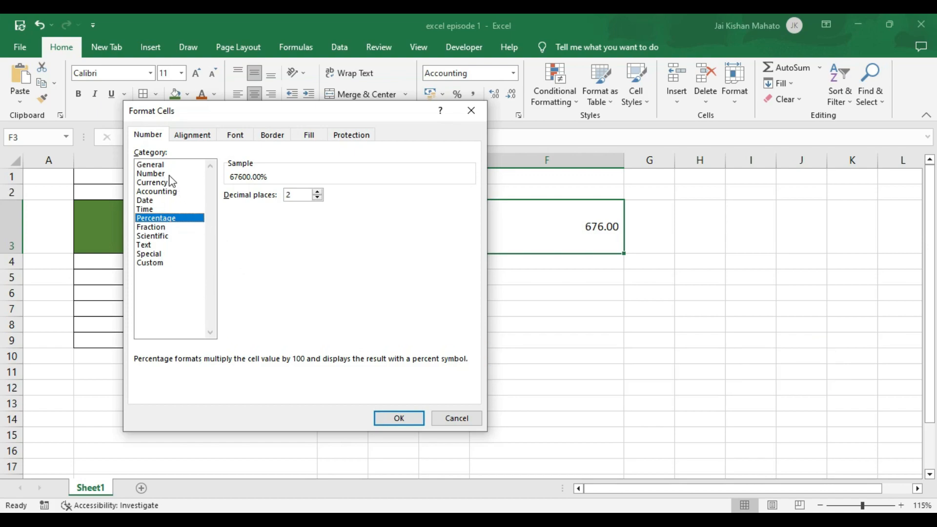
click(157, 173)
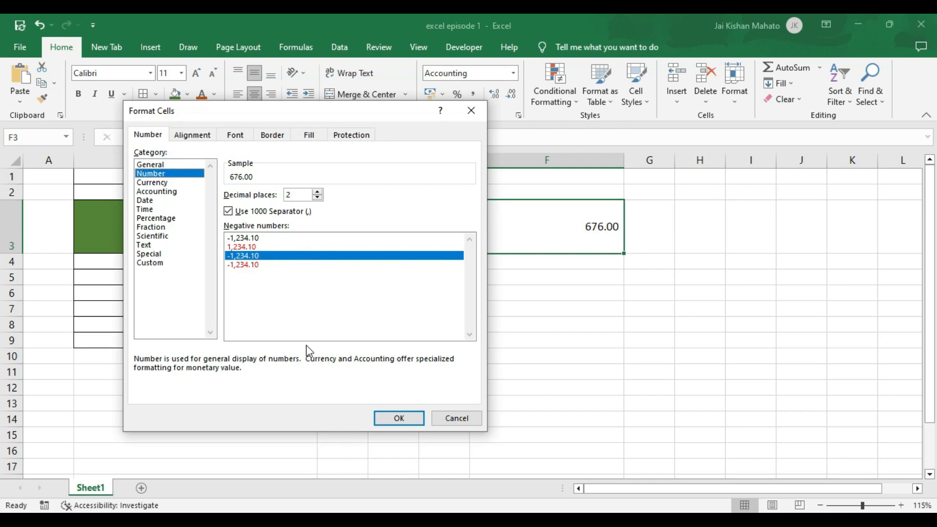
click(401, 416)
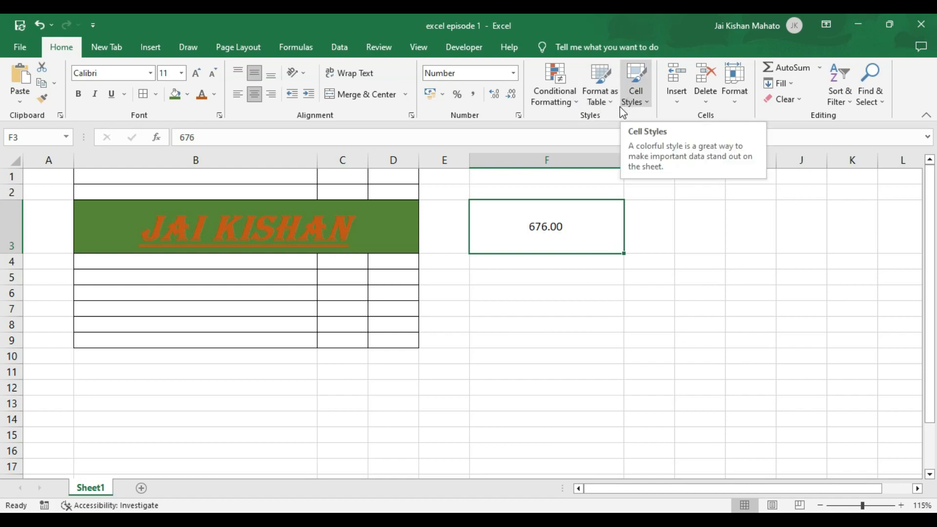
- Insert a new blank worksheet, Sheet2, from the Home tab's Insert menu
click(678, 98)
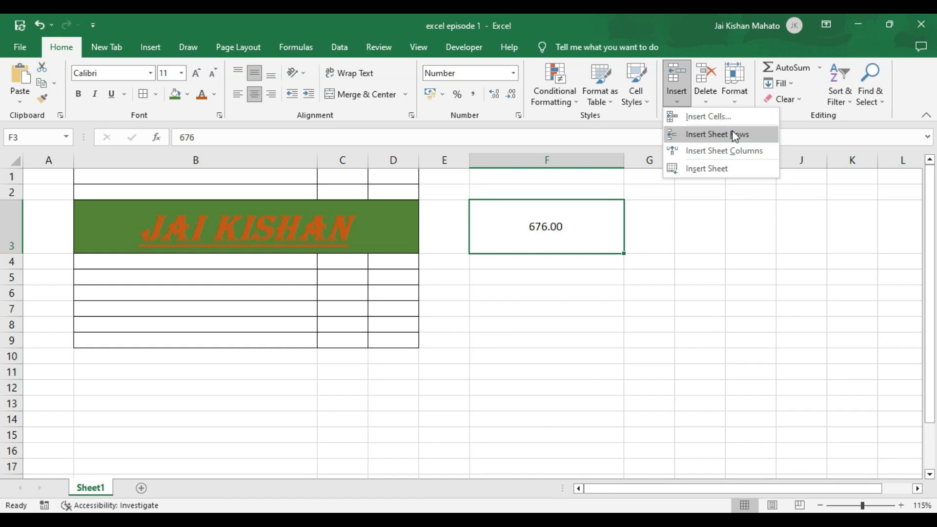
click(715, 169)
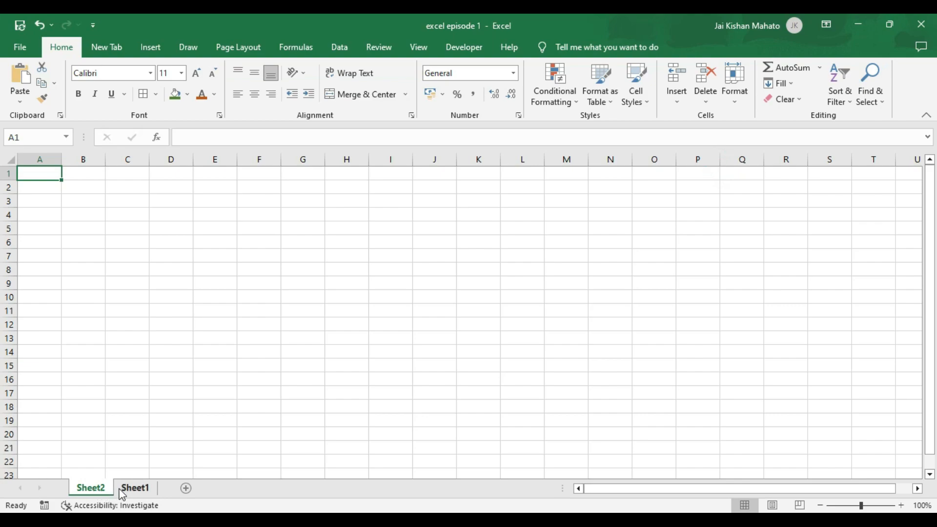
- Browse the Delete options on the empty sheet with K4, row 4 and column G selected, deleting nothing
click(701, 96)
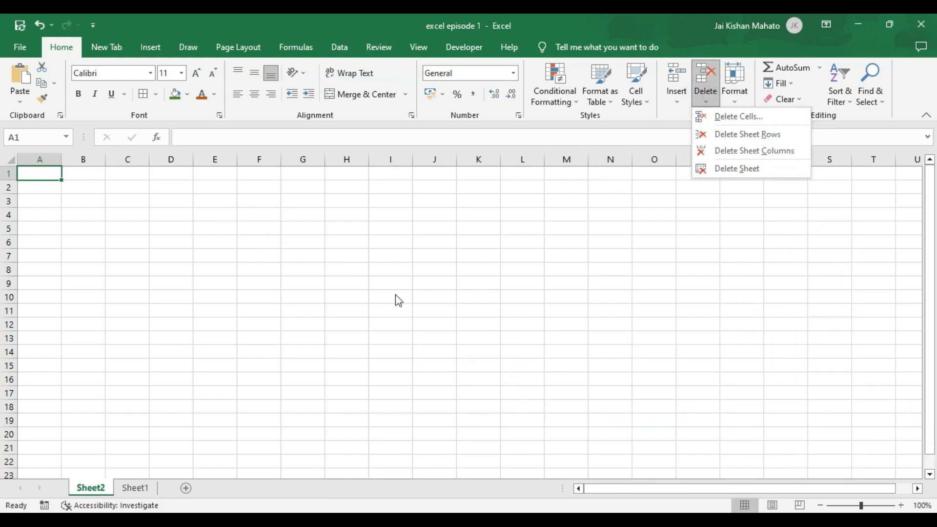
click(374, 240)
click(393, 226)
click(469, 218)
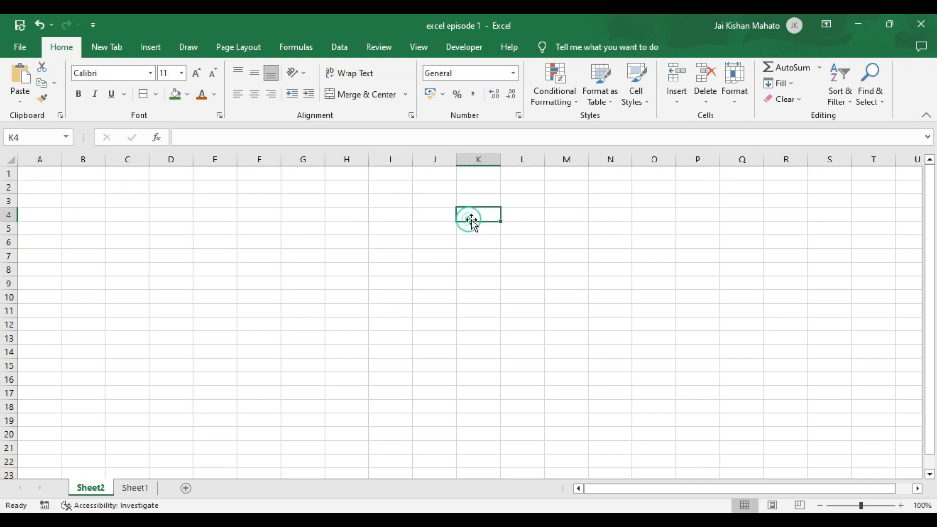
click(709, 102)
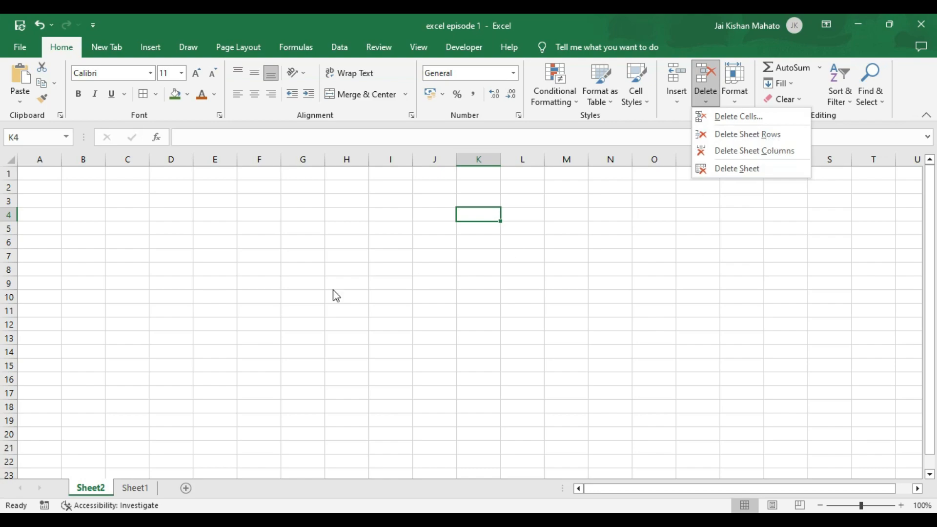
click(9, 217)
click(9, 215)
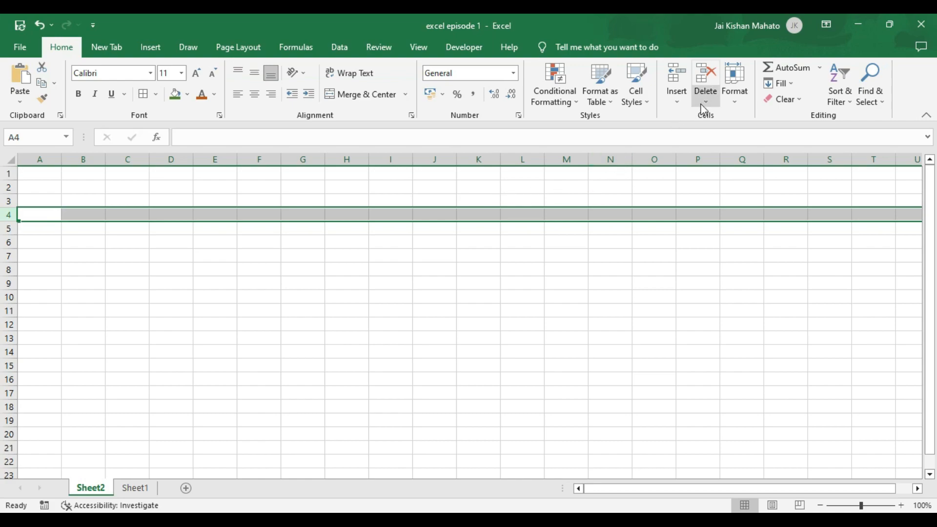
click(303, 159)
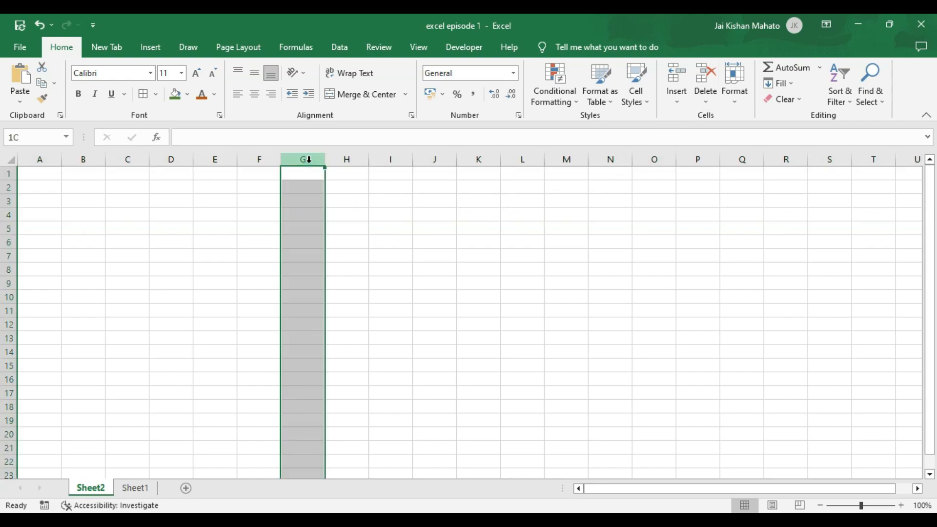
click(705, 95)
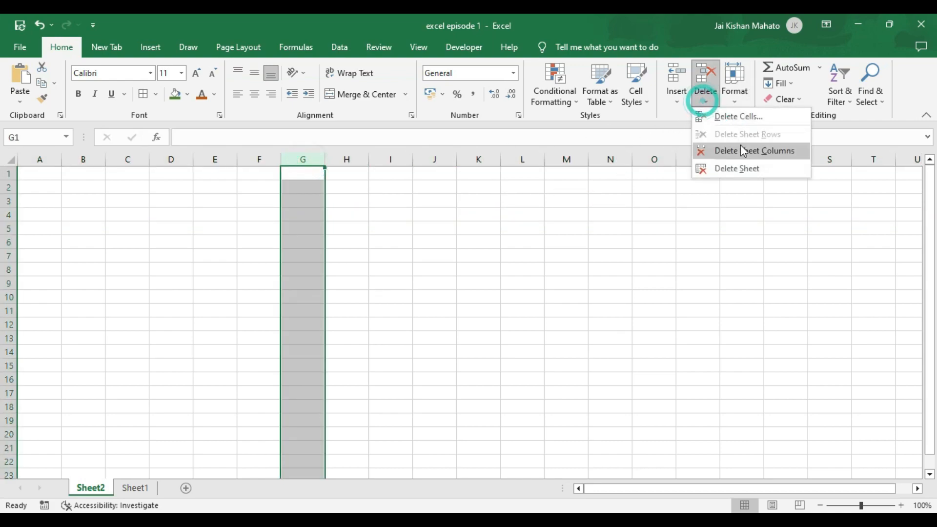
click(508, 274)
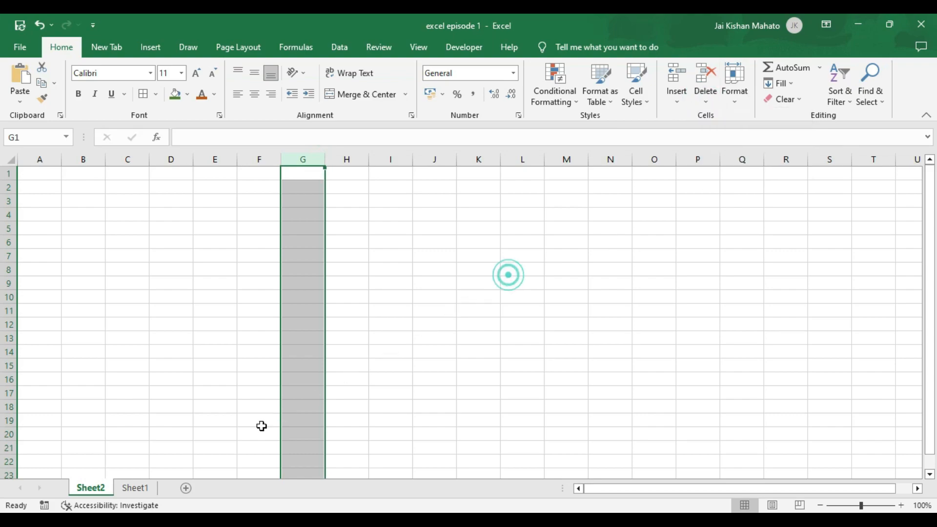
- Switch to Sheet1 and delete the whole sheet, confirming the permanent deletion
click(134, 489)
click(704, 101)
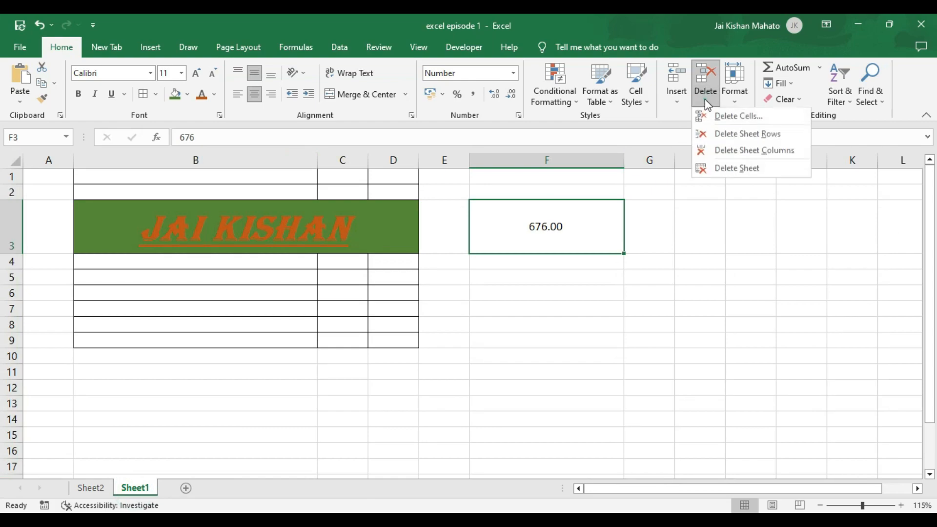
click(733, 169)
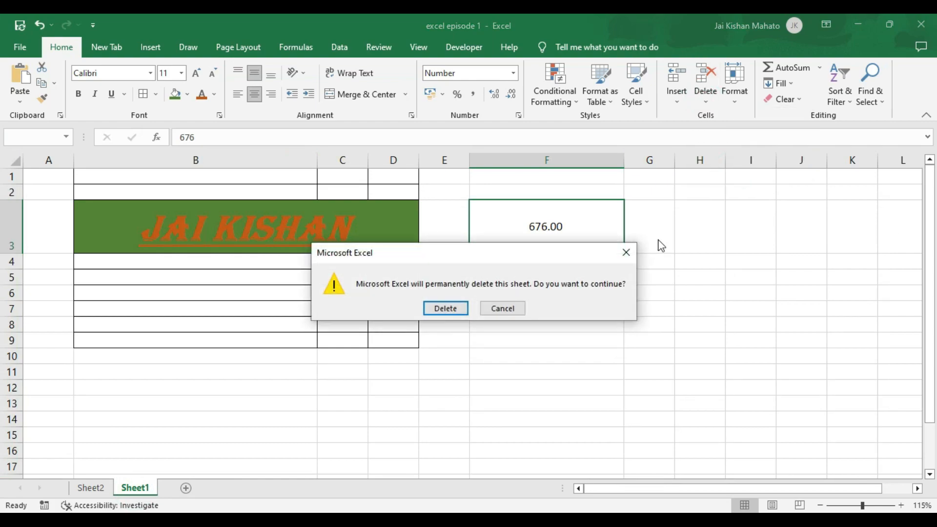
click(445, 310)
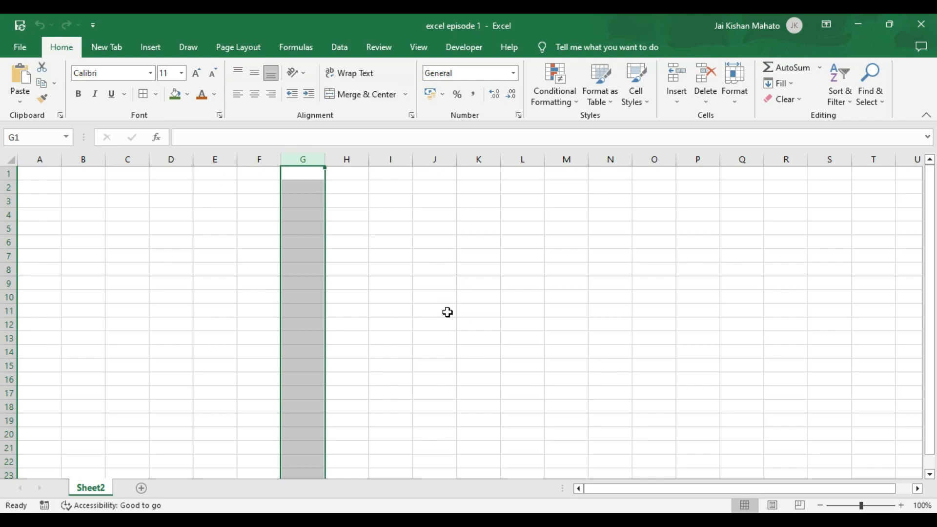
click(735, 97)
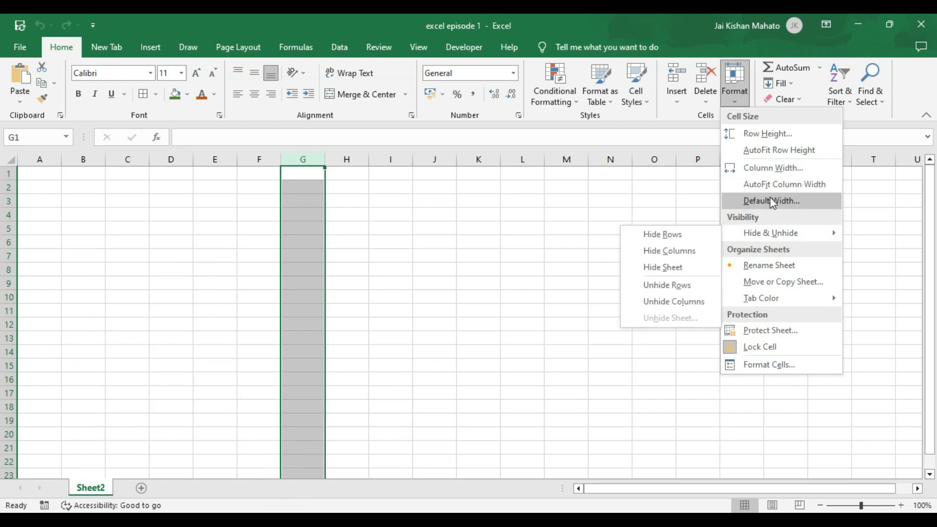
click(678, 129)
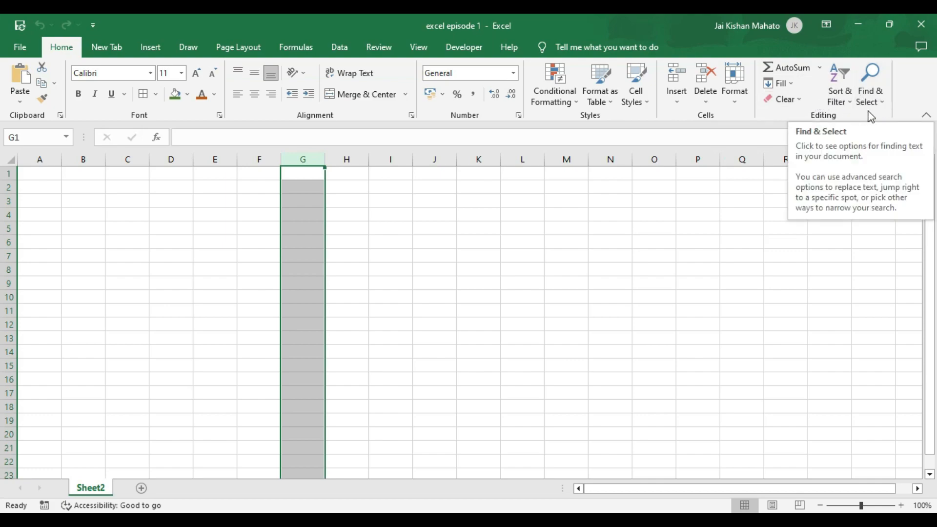
click(353, 217)
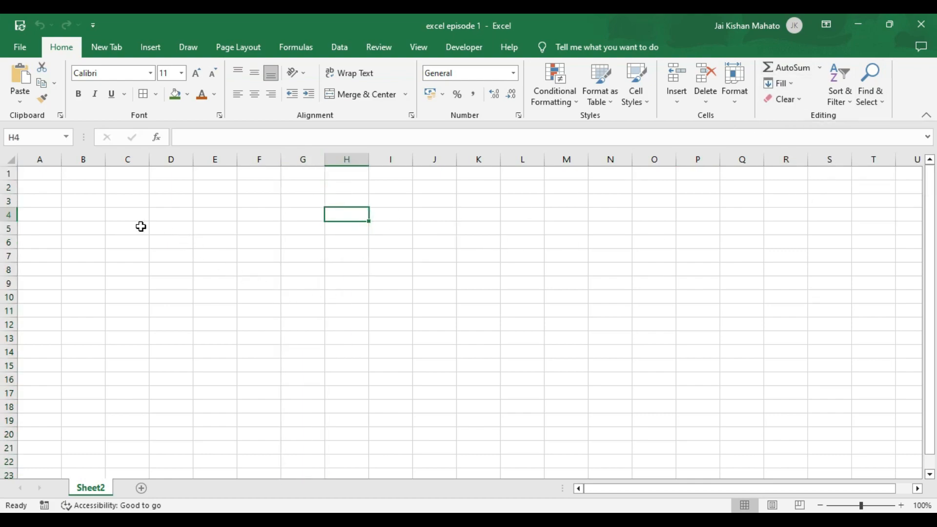
- Enter 23 in C4 and 34 in C5, then AutoSum them into C6 to show 57
click(128, 215)
text(2)
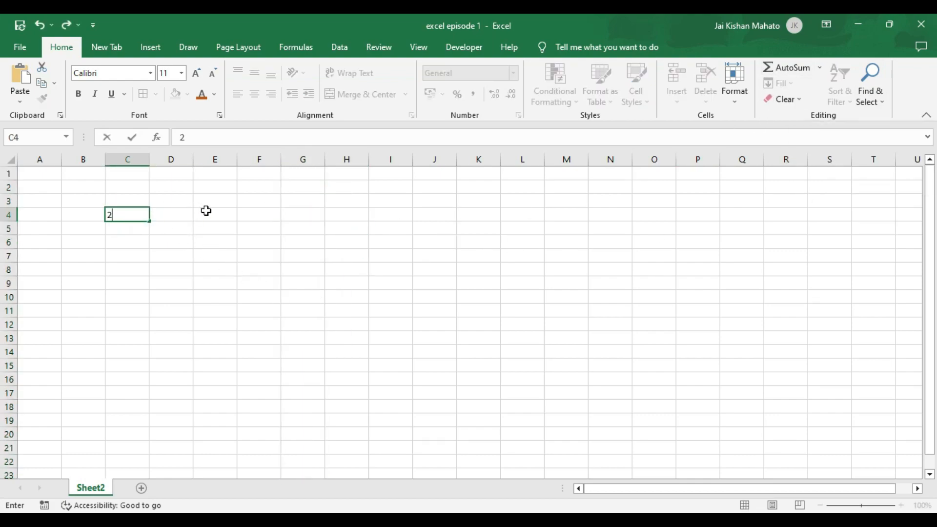
text(3)
click(178, 217)
click(134, 230)
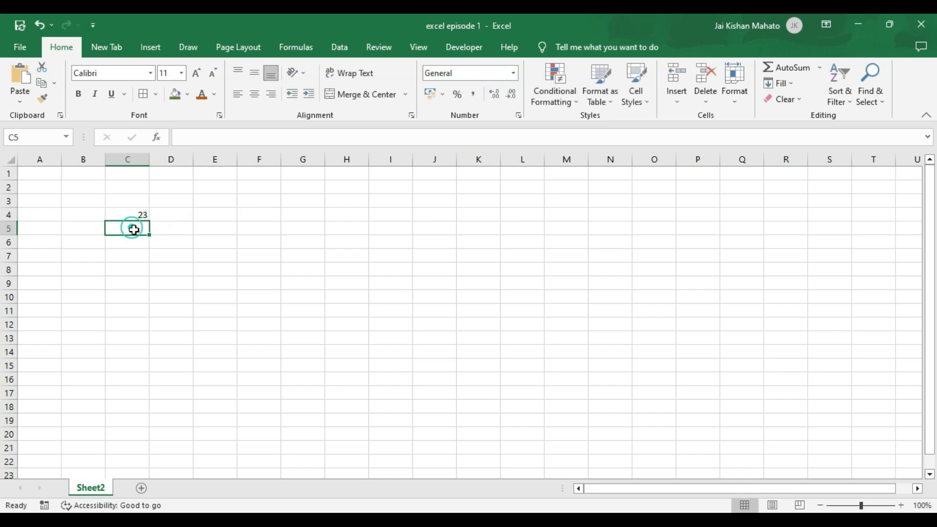
text(34)
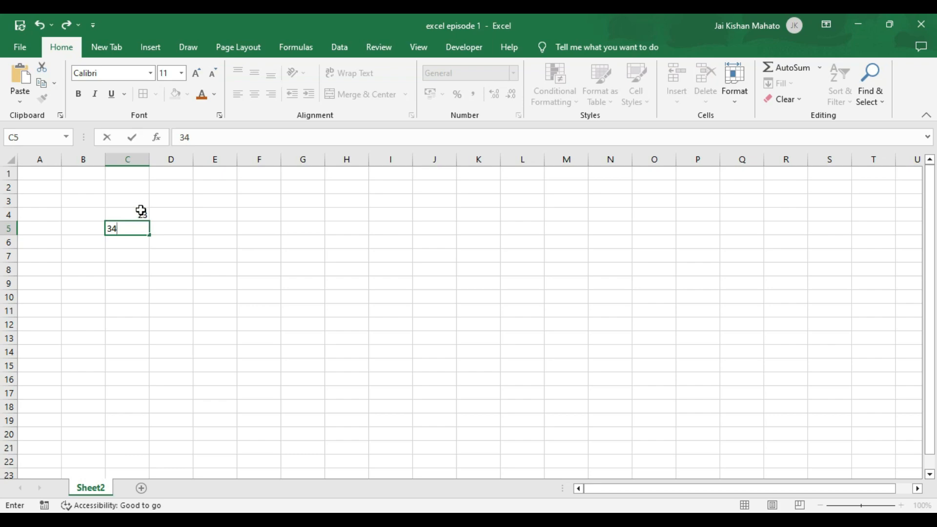
drag(140, 210, 139, 243)
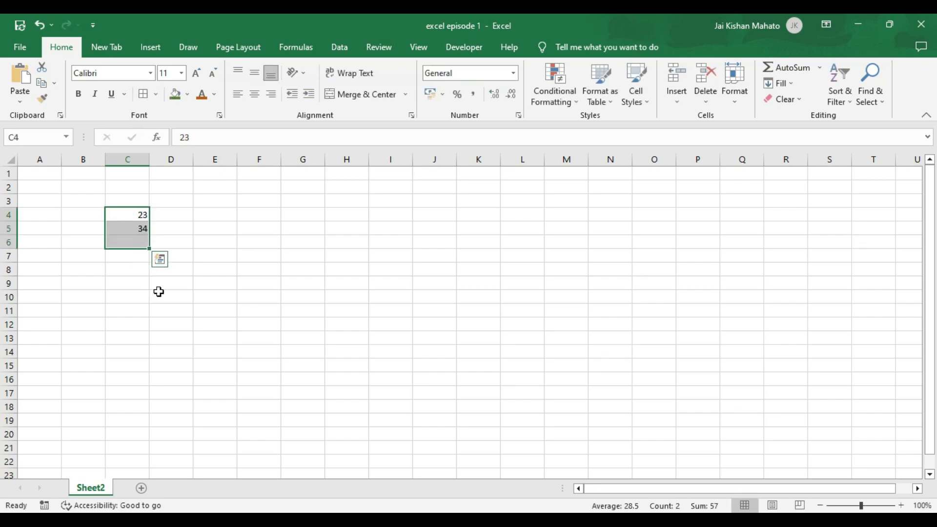
click(786, 77)
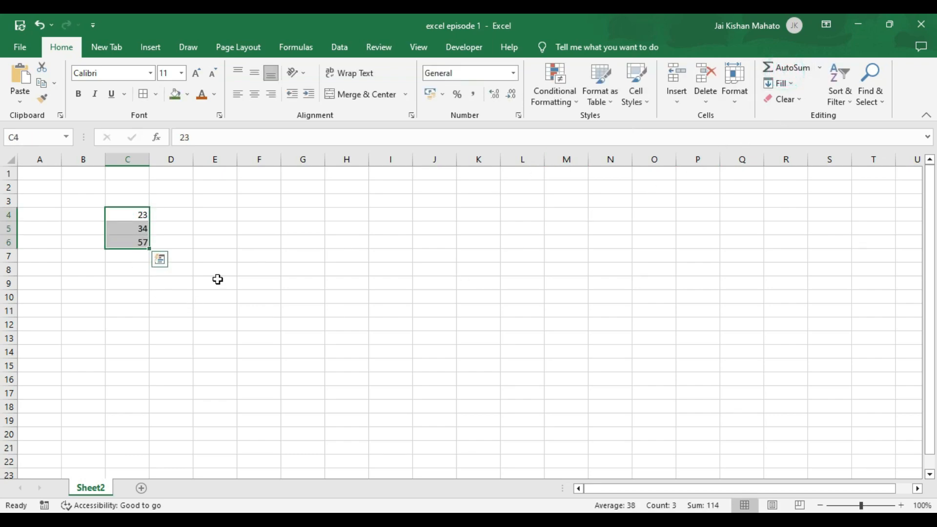
click(126, 243)
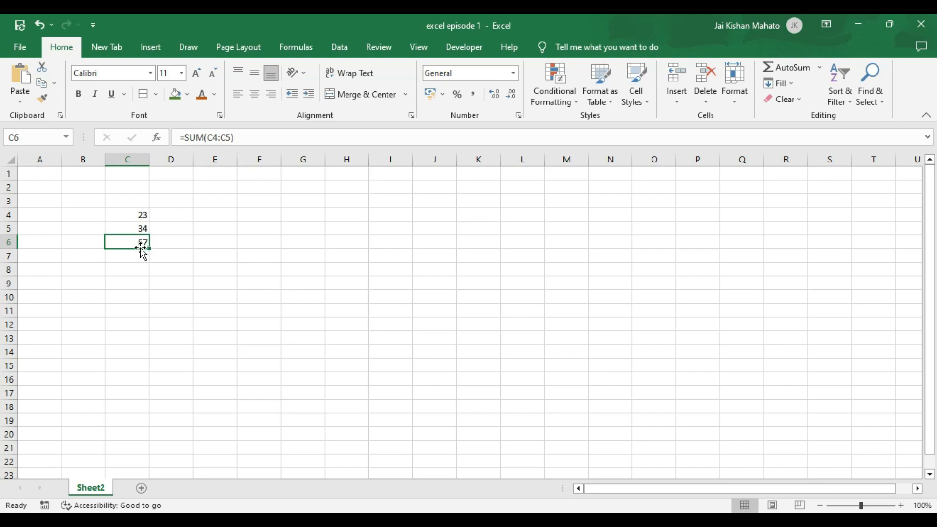
- Clear C6, zoom in on the sheet and widen column C
key(Delete)
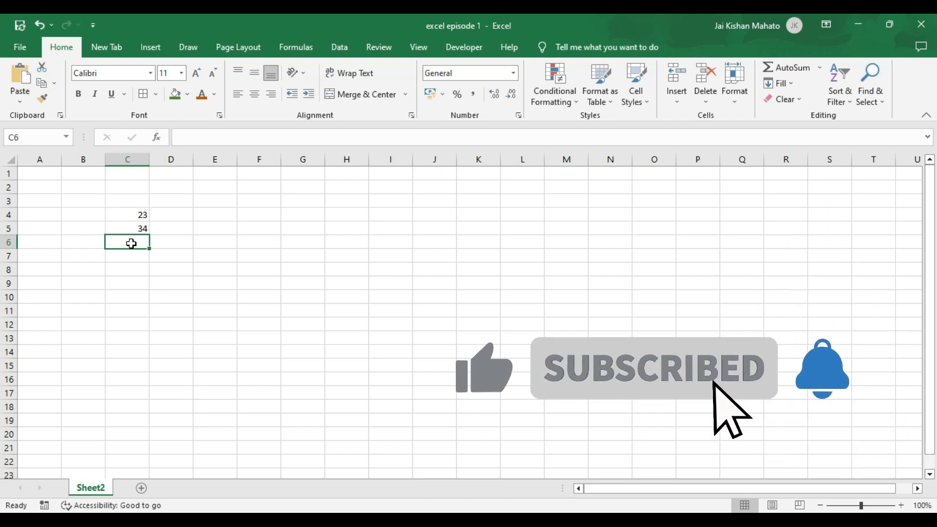
text(=)
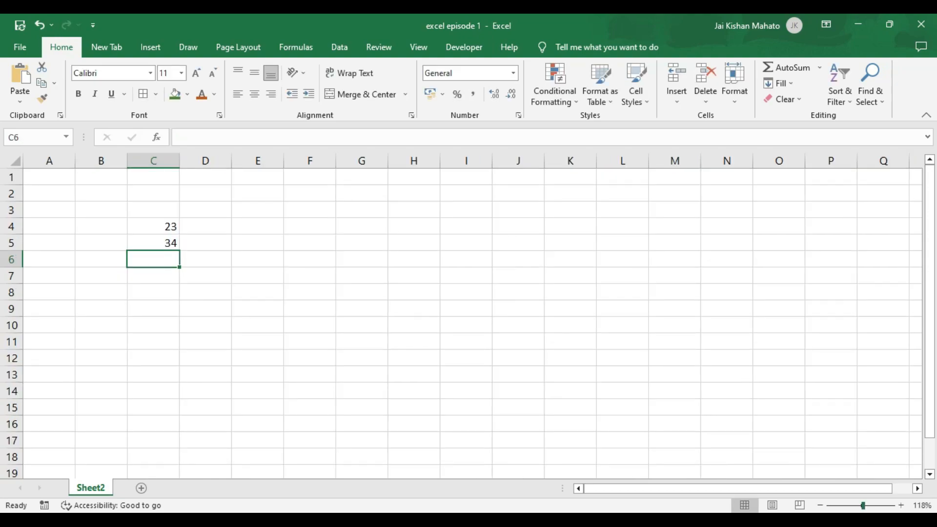
click(900, 505)
click(901, 505)
click(901, 505)
click(901, 505)
click(901, 505)
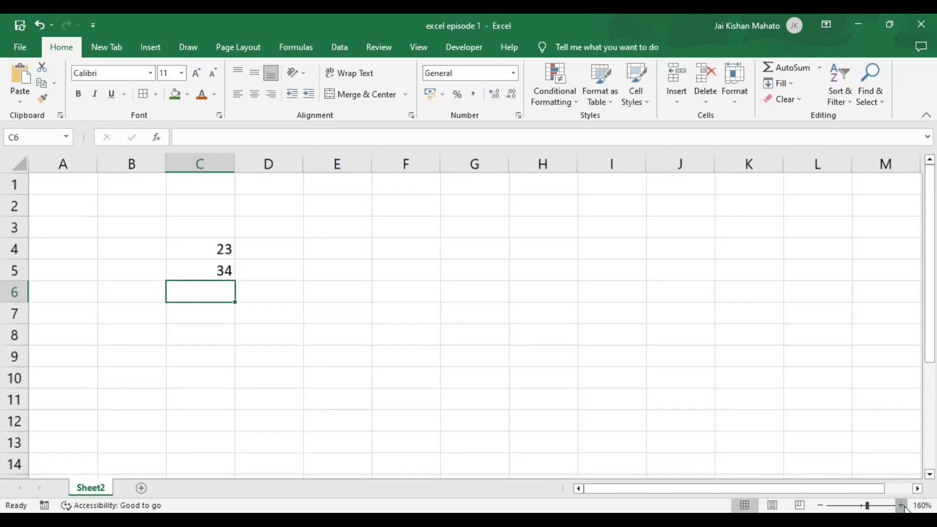
click(901, 505)
click(901, 505)
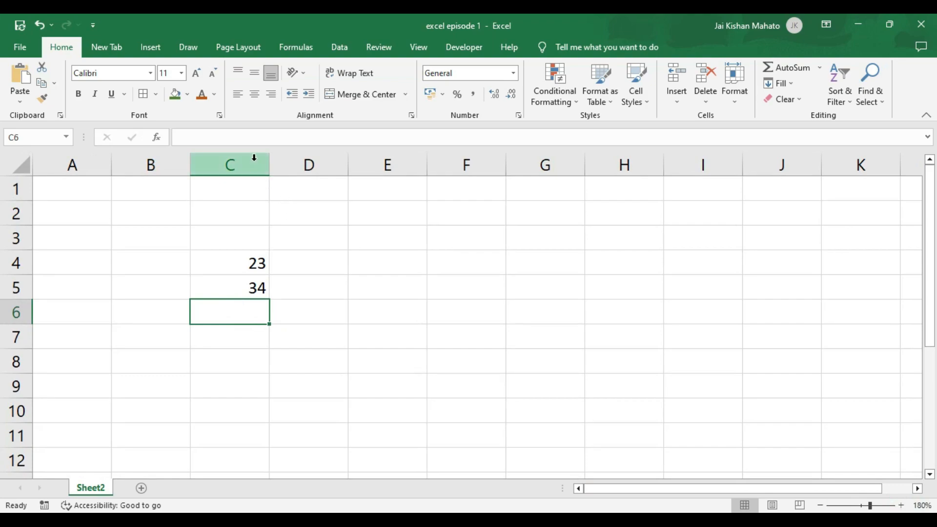
drag(267, 161, 315, 164)
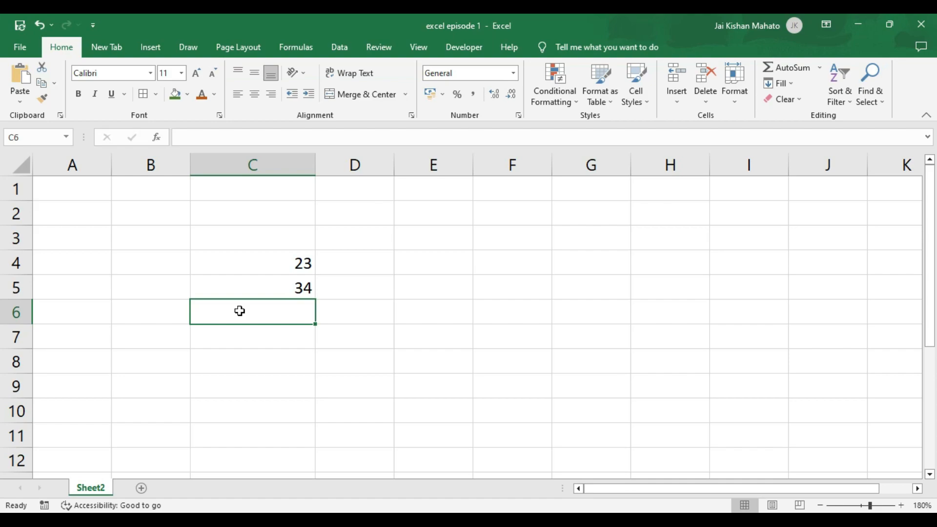
- Enter =SUM(C4,C5) in C6 by picking C4 and C5, giving 57
text(=)
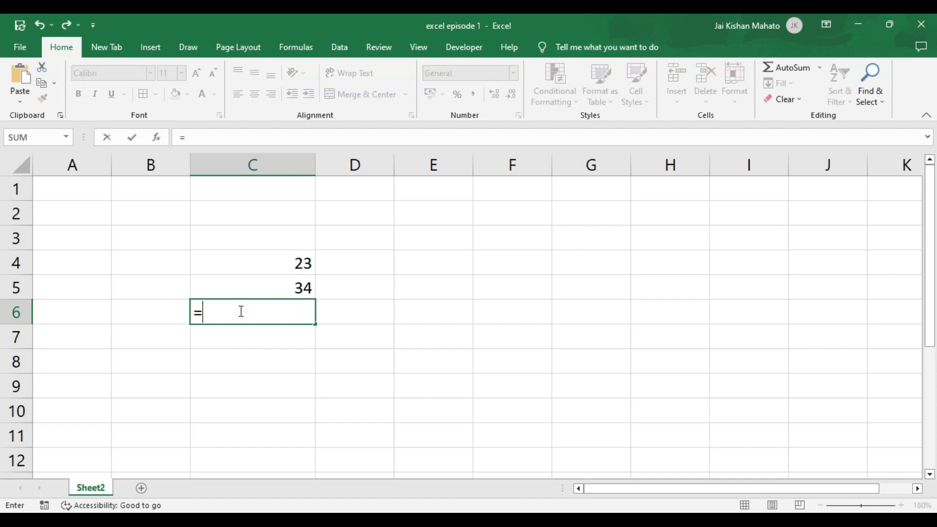
text(s)
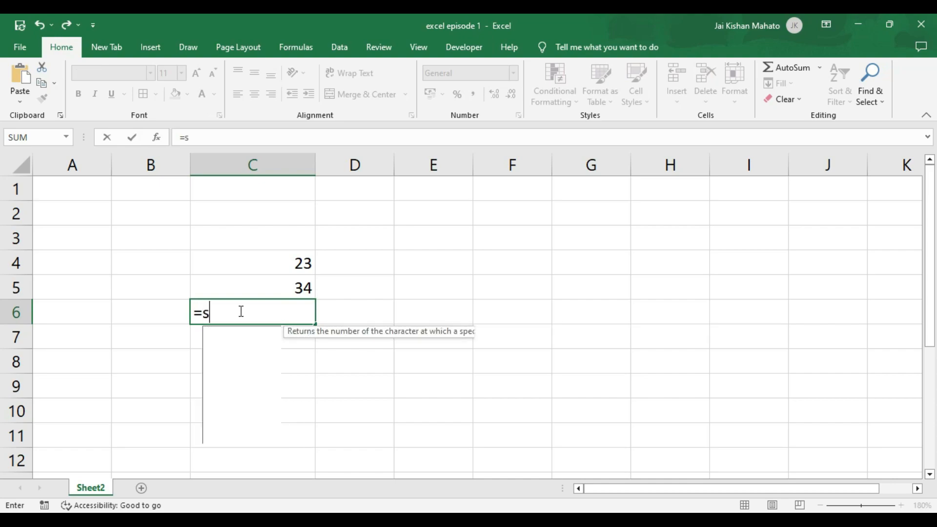
text(um)
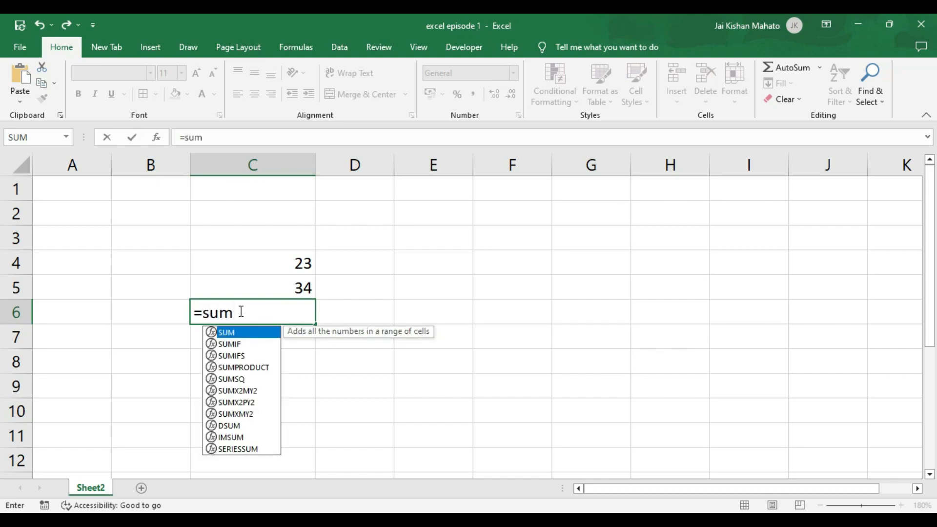
text(()
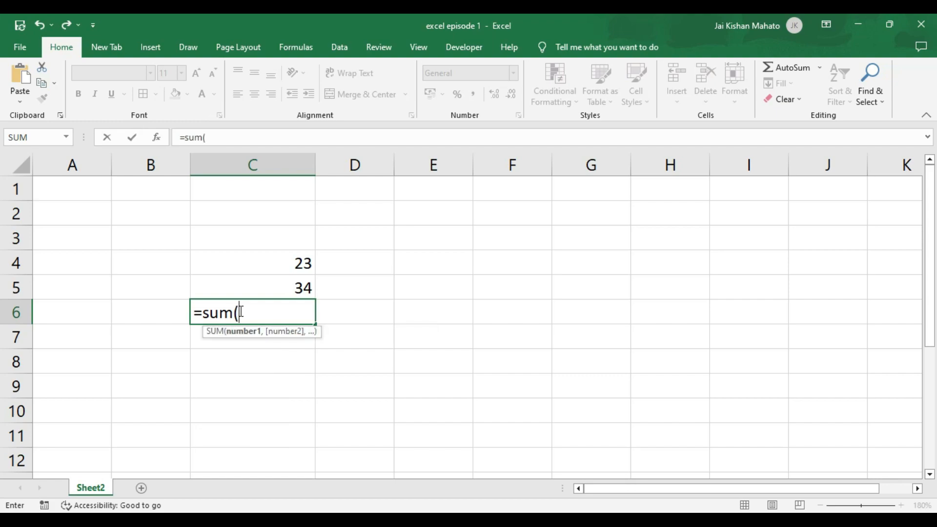
click(291, 263)
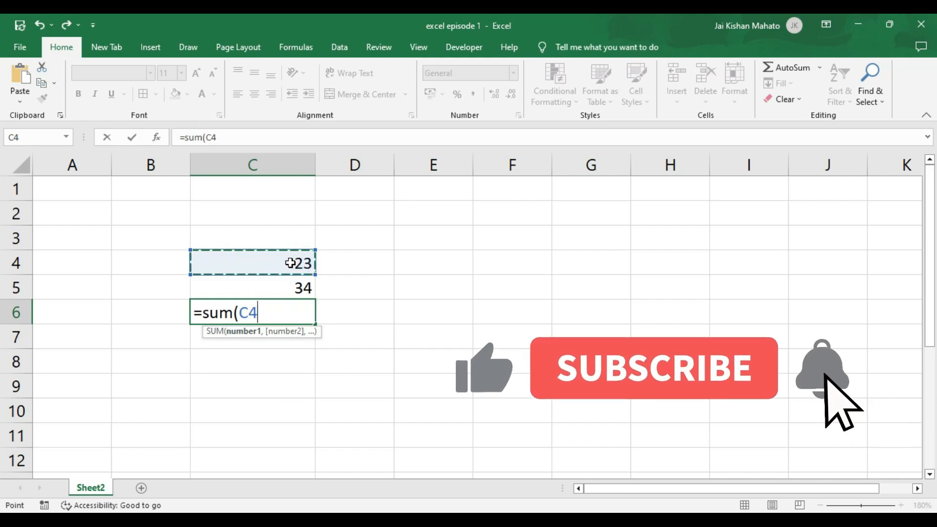
text(,)
click(291, 288)
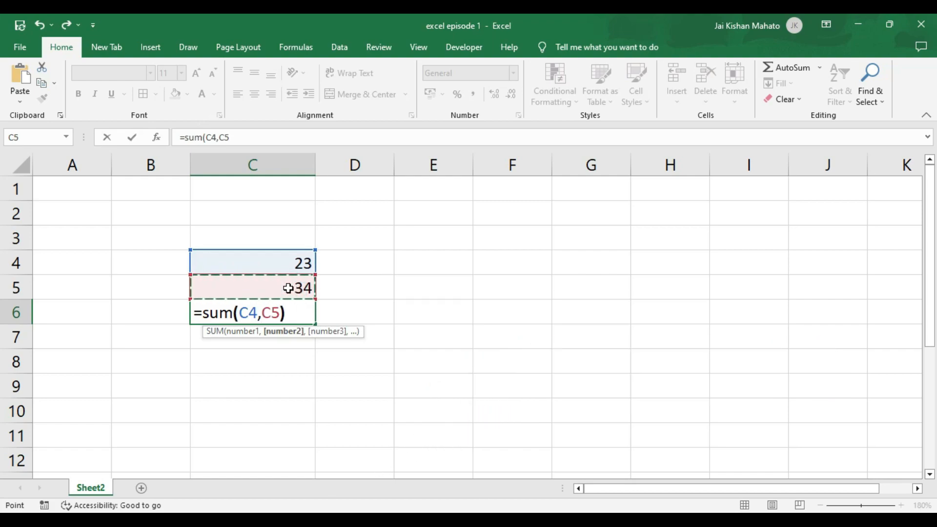
key(Return)
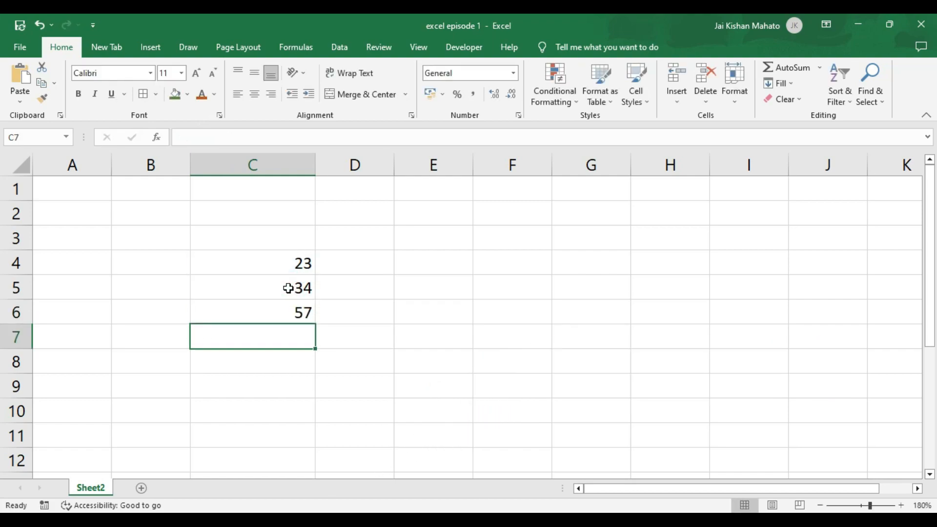
- Edit C6's formula to sum the range C4:C5 as =SUM(C4:C5), still showing 57
click(298, 313)
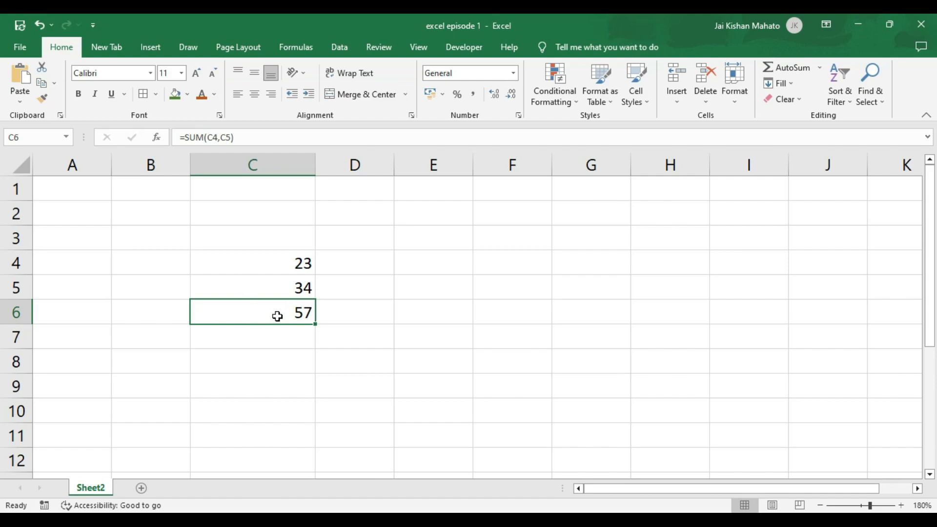
double_click(259, 318)
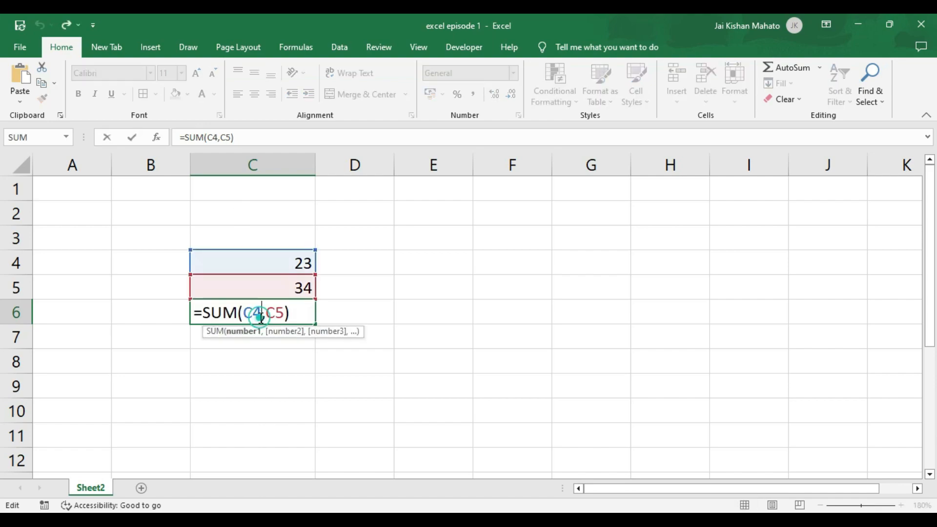
drag(291, 314, 251, 316)
key(BackSpace)
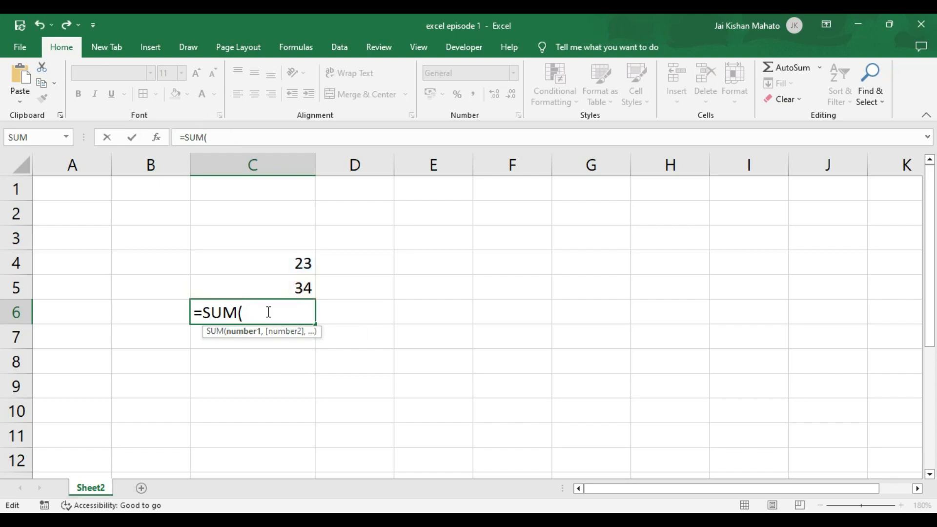
drag(290, 259, 290, 286)
text())
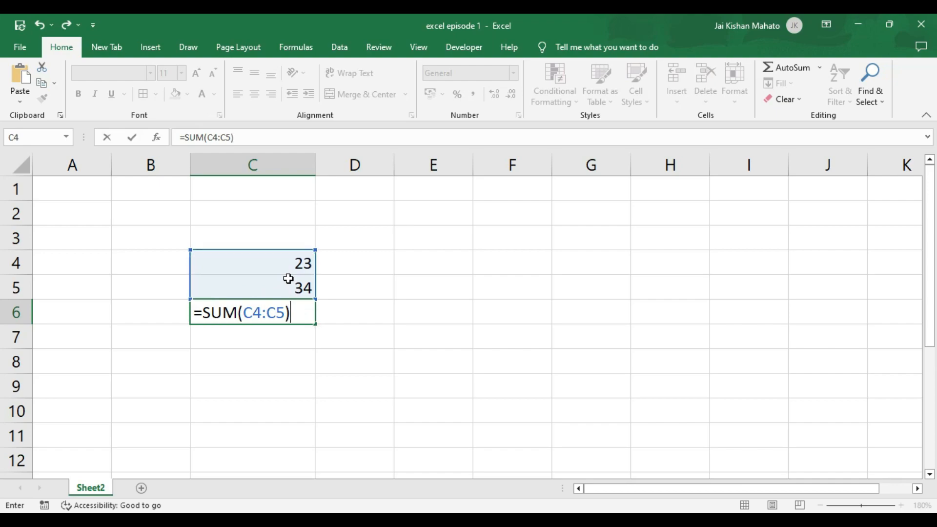
key(Return)
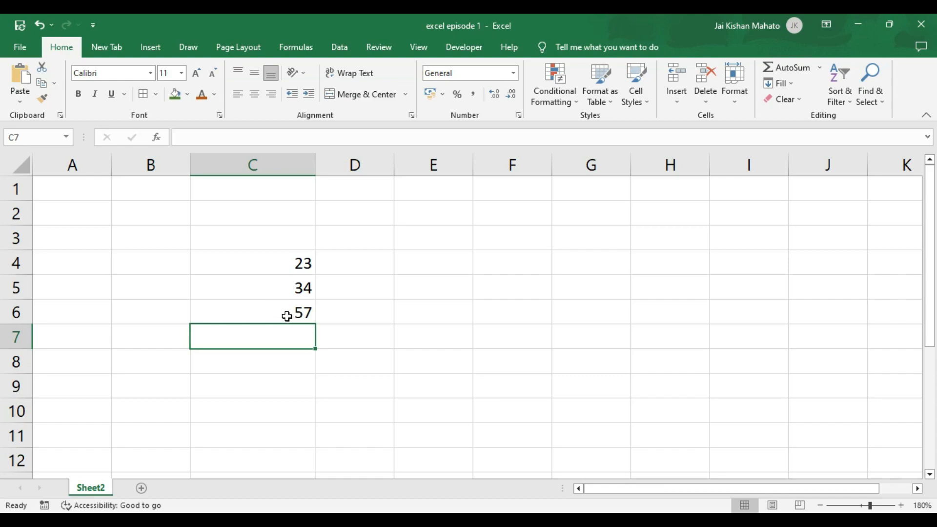
- Replace the SUM formula in C6 with =C4-C5, so it shows -11
click(286, 312)
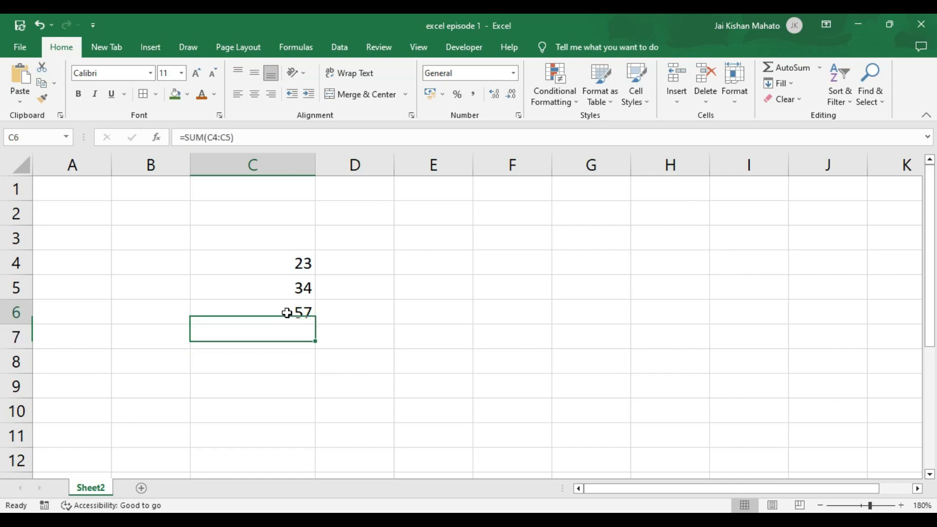
double_click(287, 313)
drag(297, 313, 193, 326)
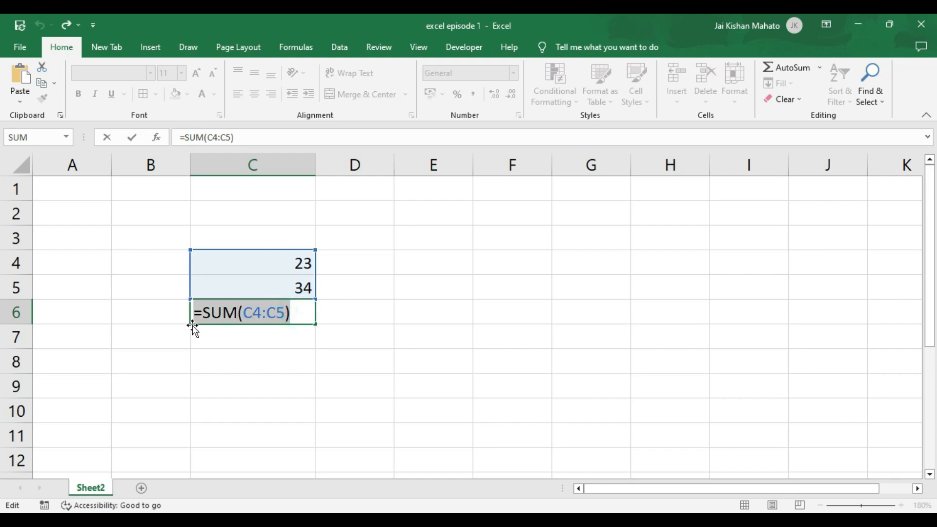
text(=)
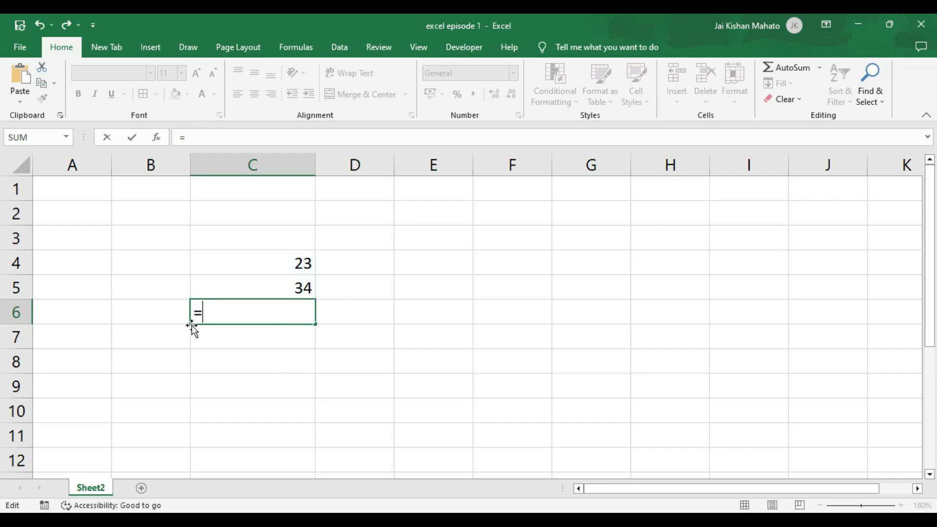
click(244, 259)
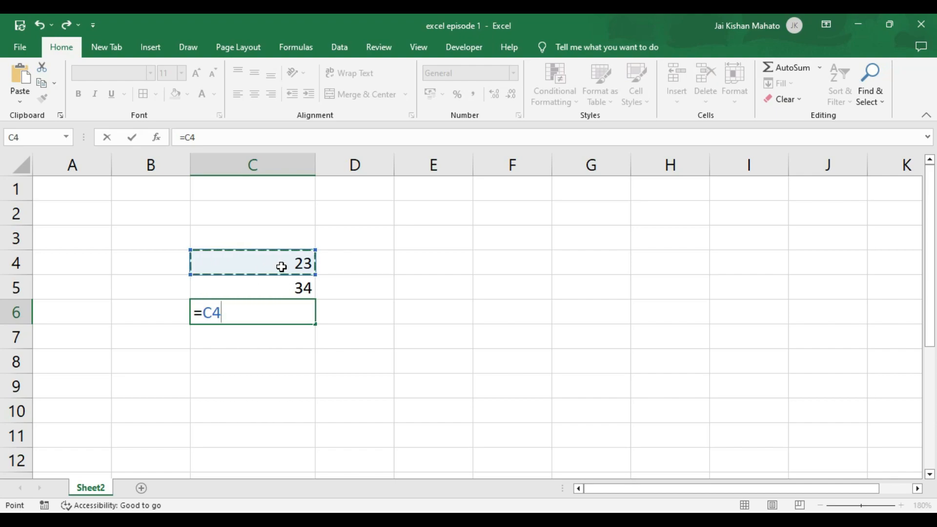
text(-)
click(285, 280)
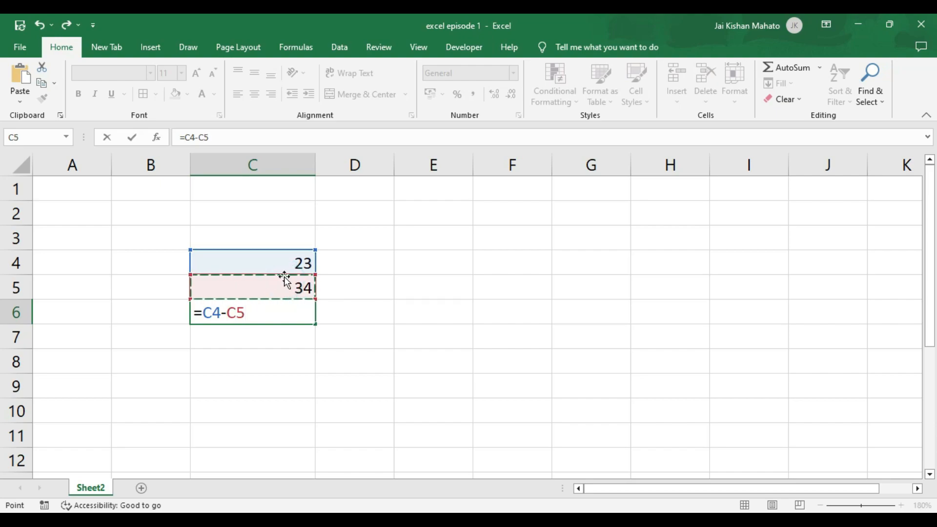
key(Return)
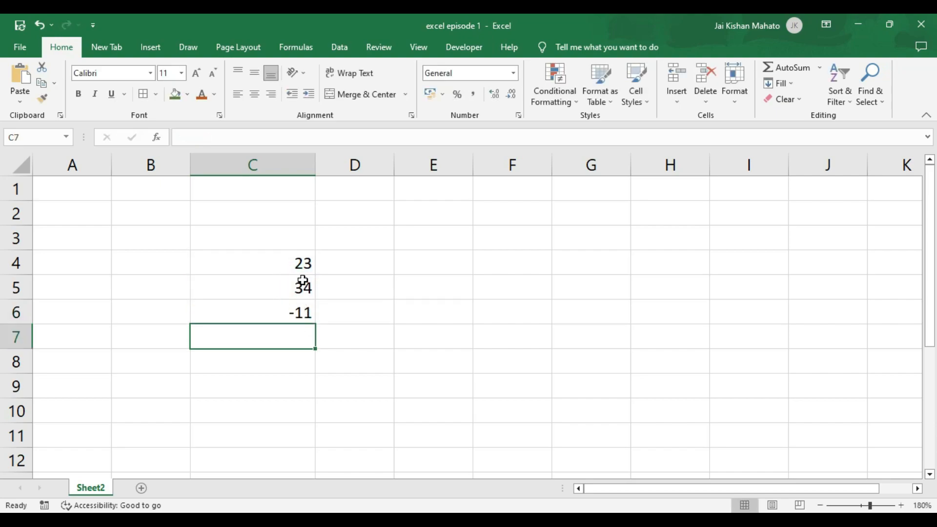
- Replace C6's subtraction with =C4*C5, check the product 782, then clear C6
click(289, 315)
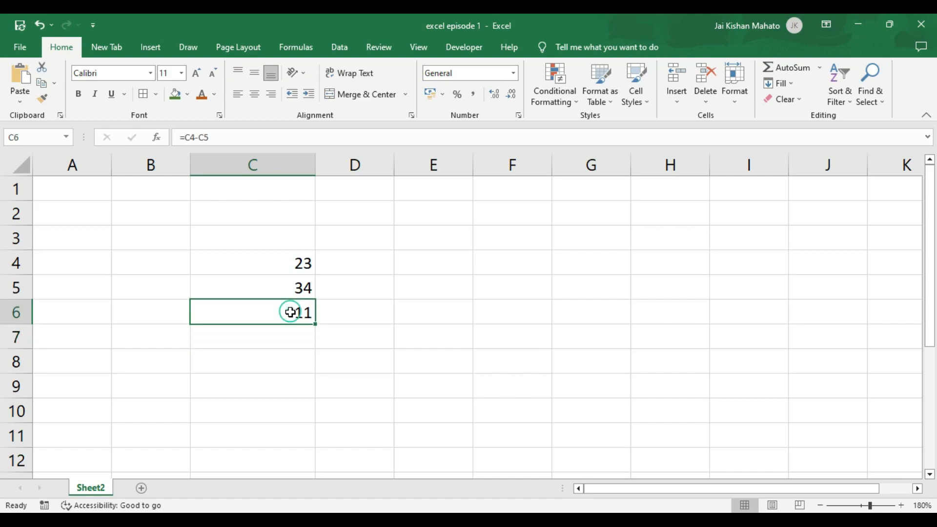
key(Delete)
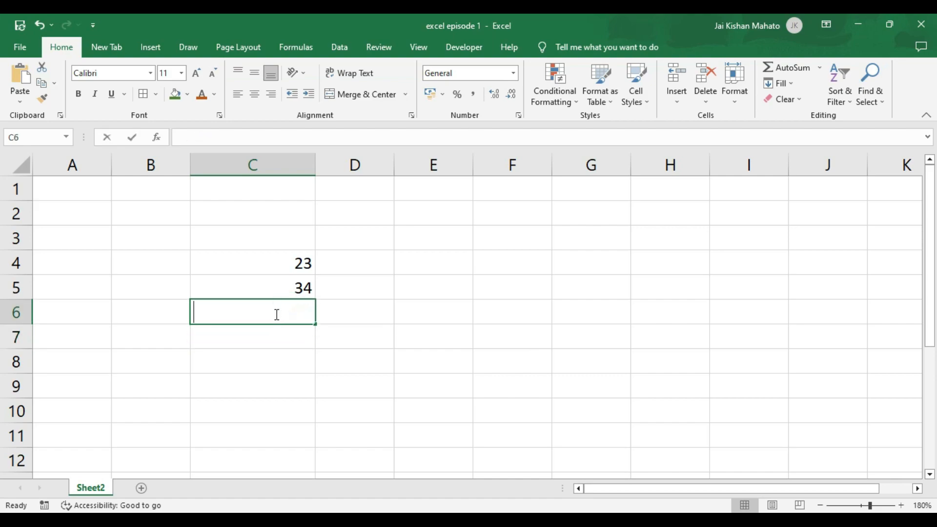
text(=)
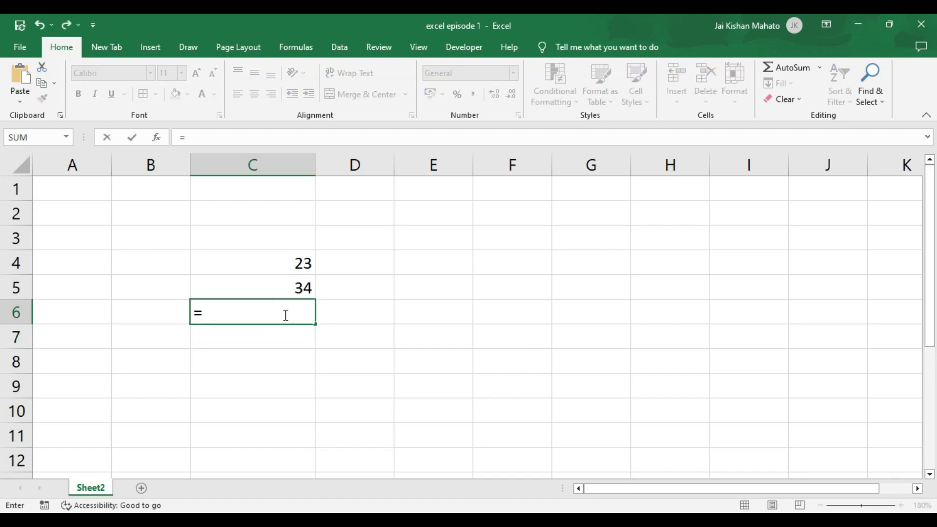
click(291, 262)
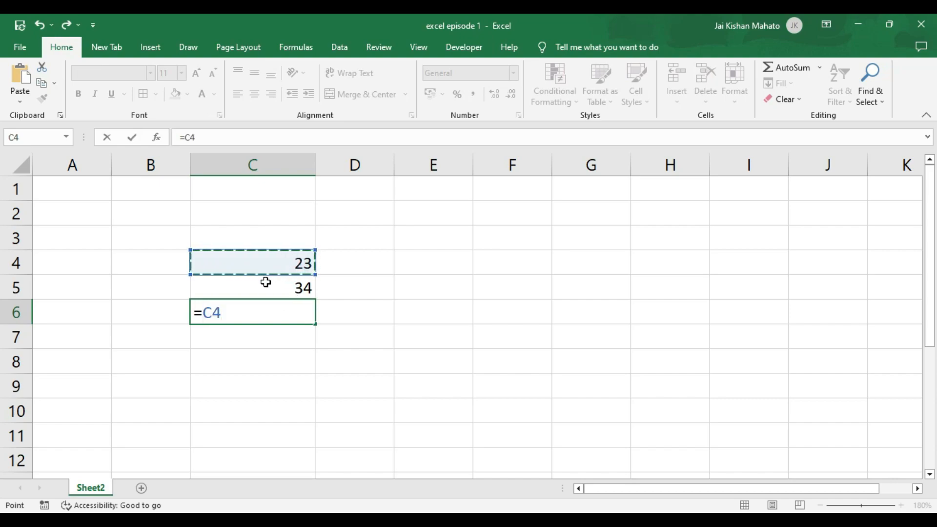
text(*)
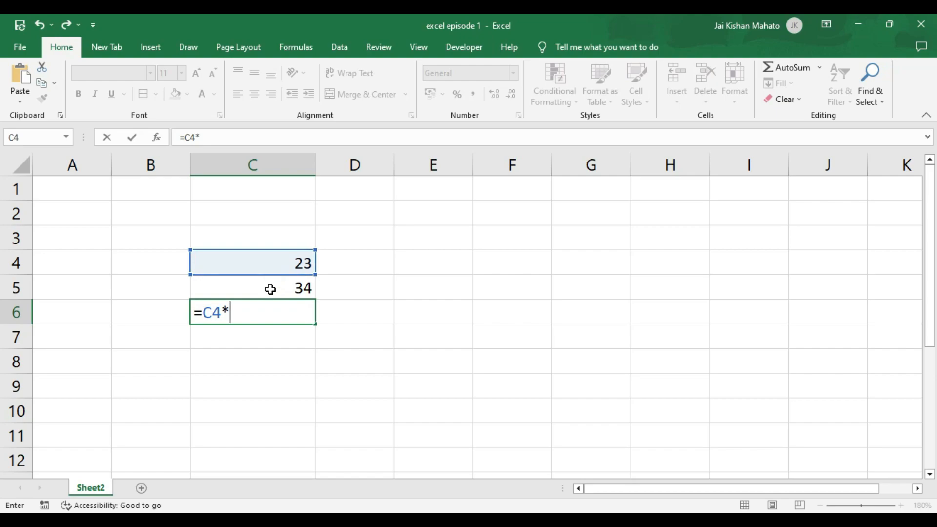
click(273, 289)
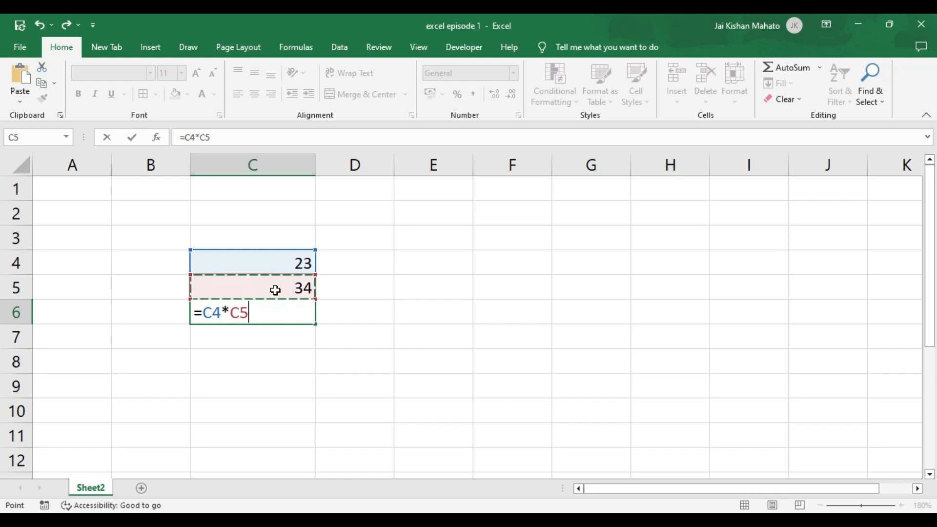
key(Return)
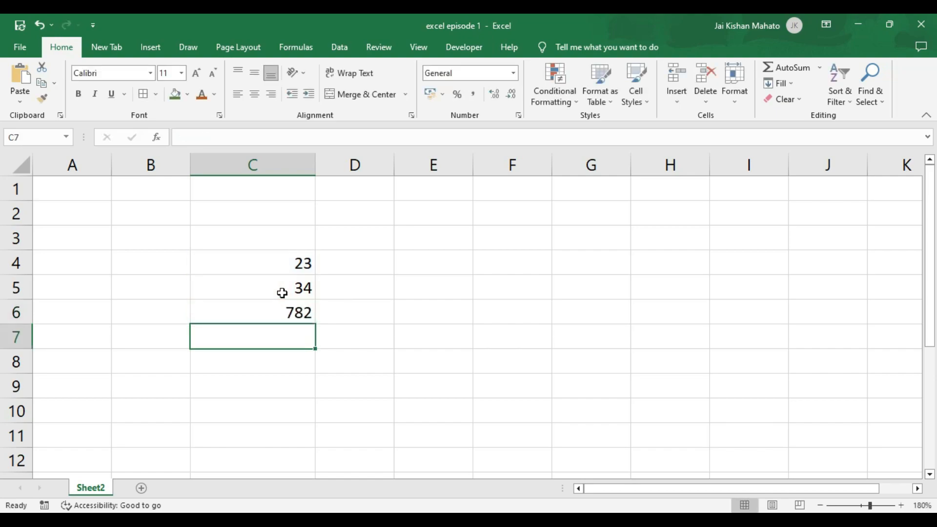
click(296, 316)
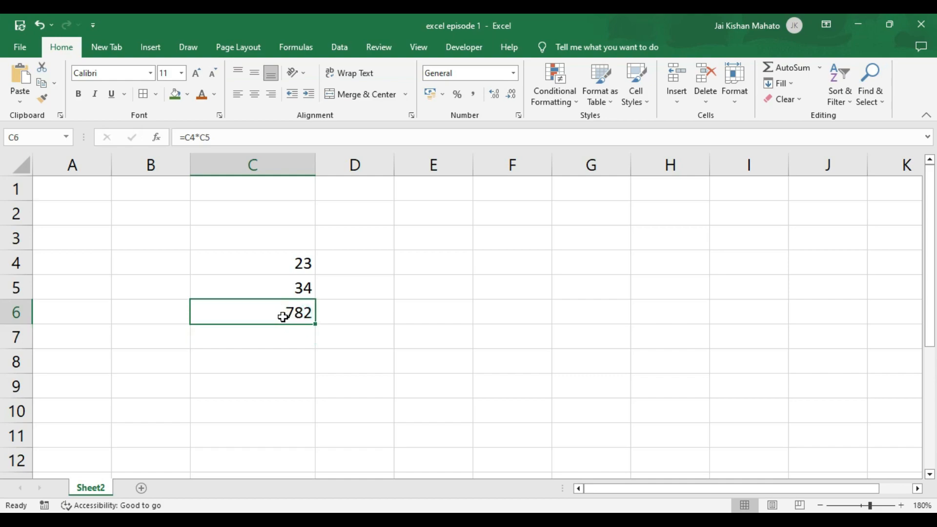
key(Delete)
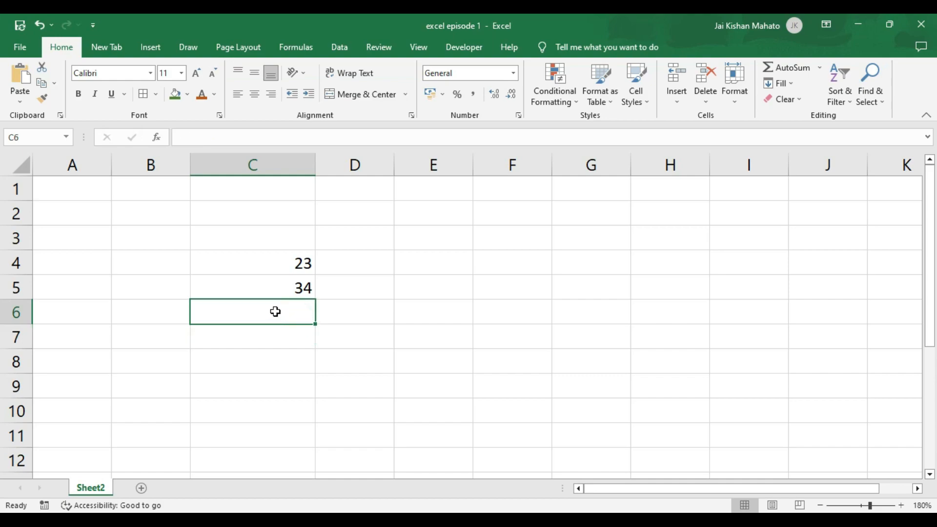
- Enter =C4/C5 in C6 to divide 23 by 34, giving 0.676470588
click(286, 268)
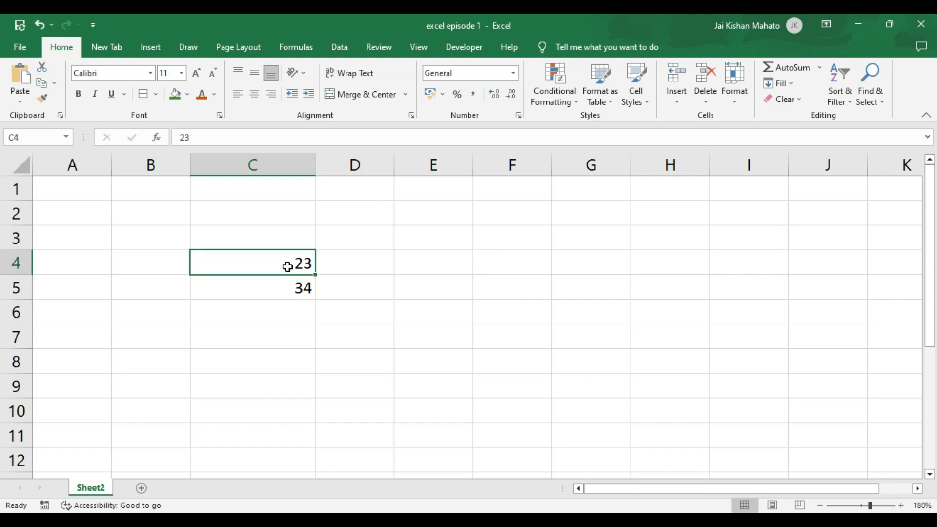
click(272, 309)
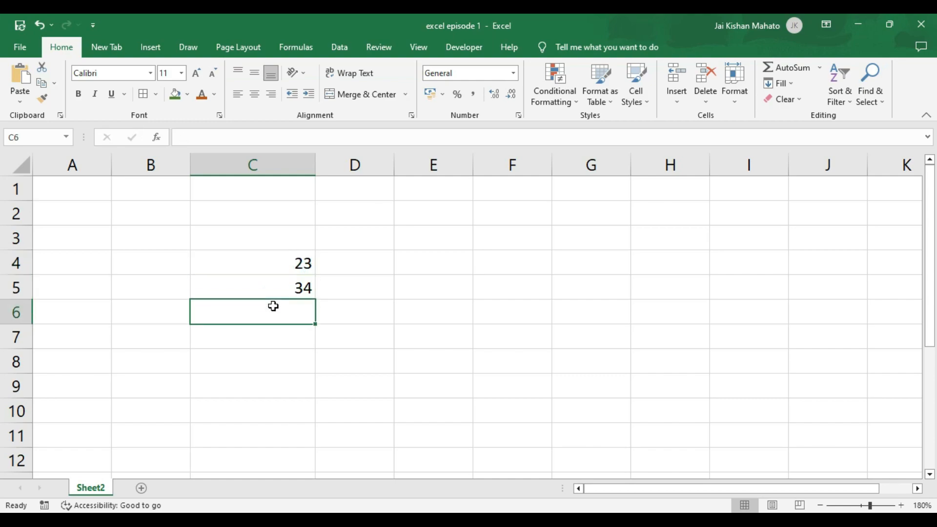
text(=)
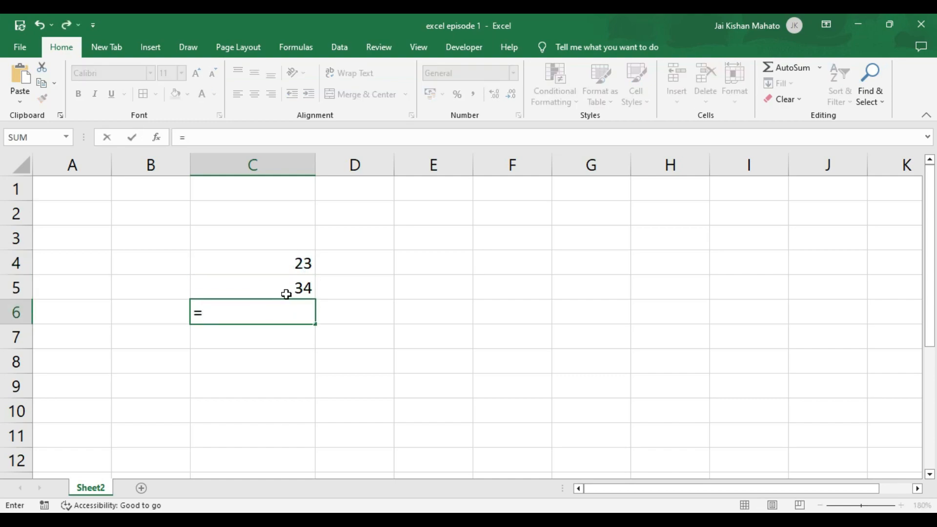
click(296, 264)
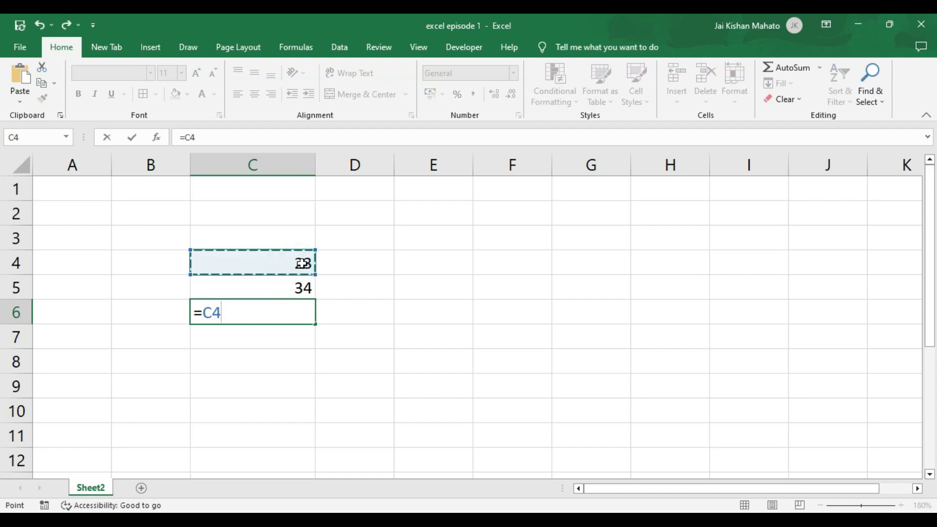
text(/)
click(299, 285)
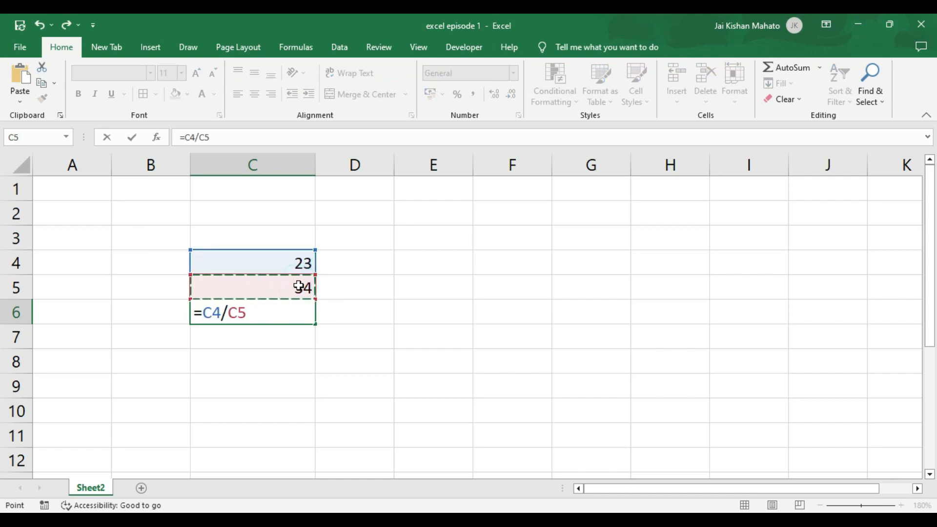
key(Return)
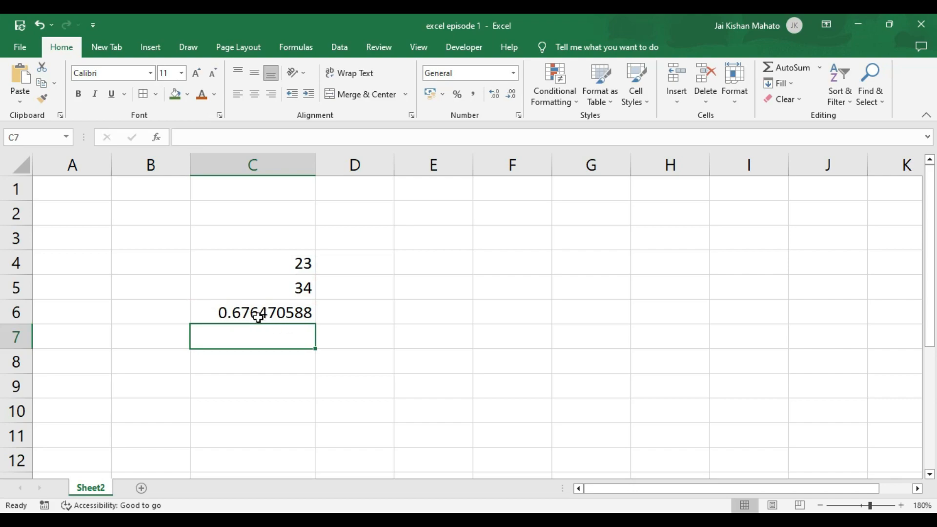
- Change C4 to 200 and C5 to 5 so C6's division recalculates to 40
click(298, 269)
text(2)
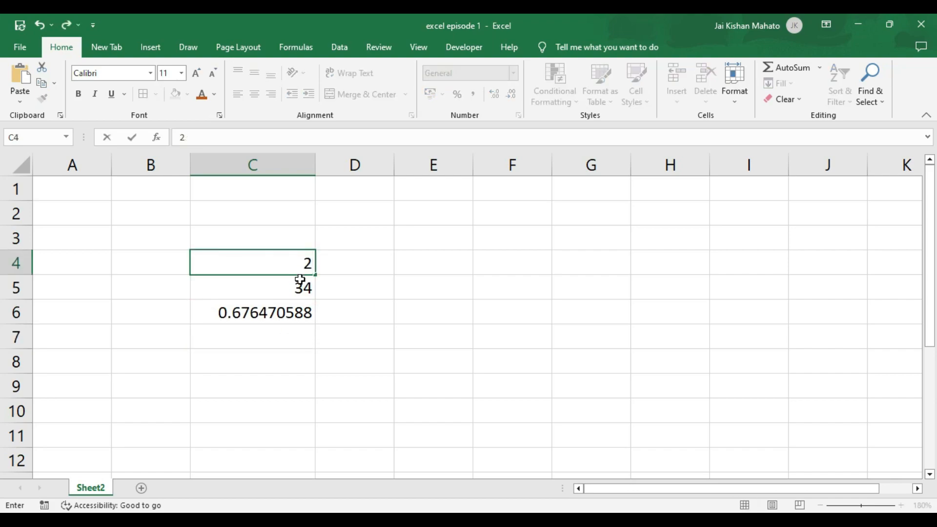
key(Return)
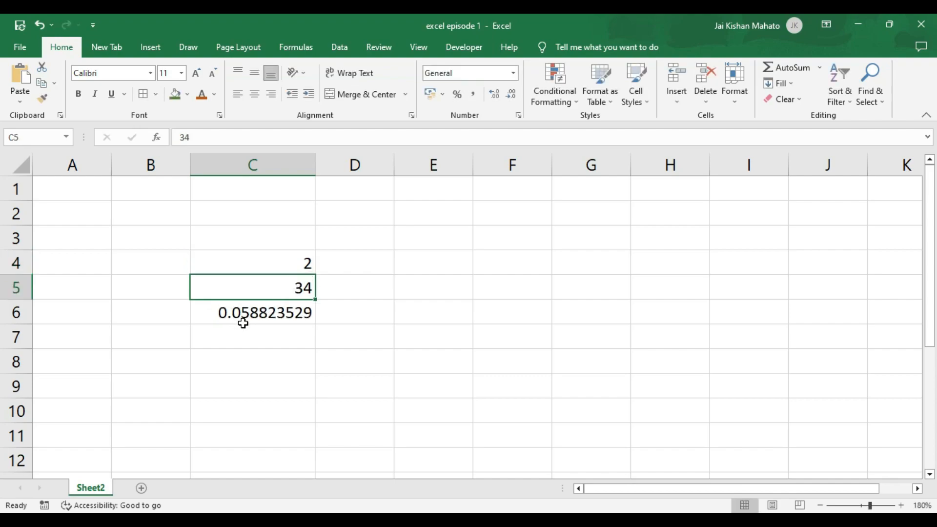
click(309, 261)
text(200)
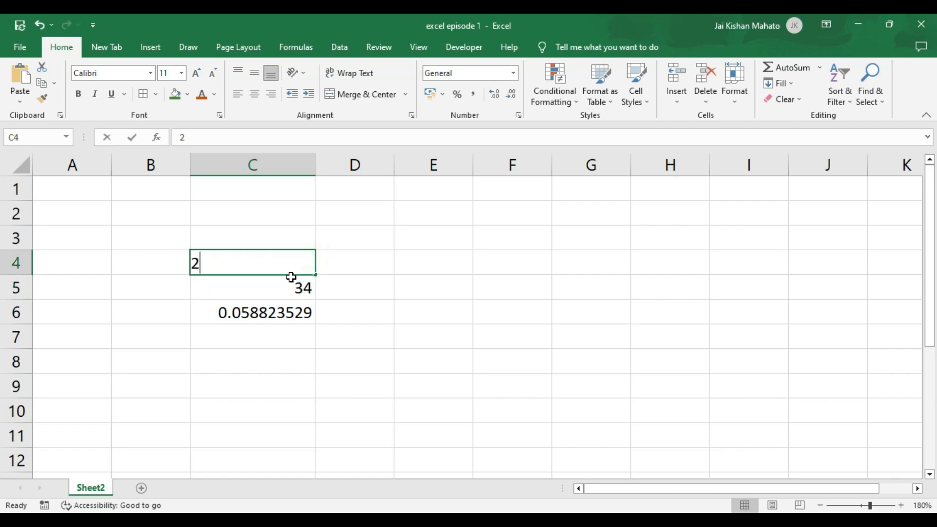
key(Return)
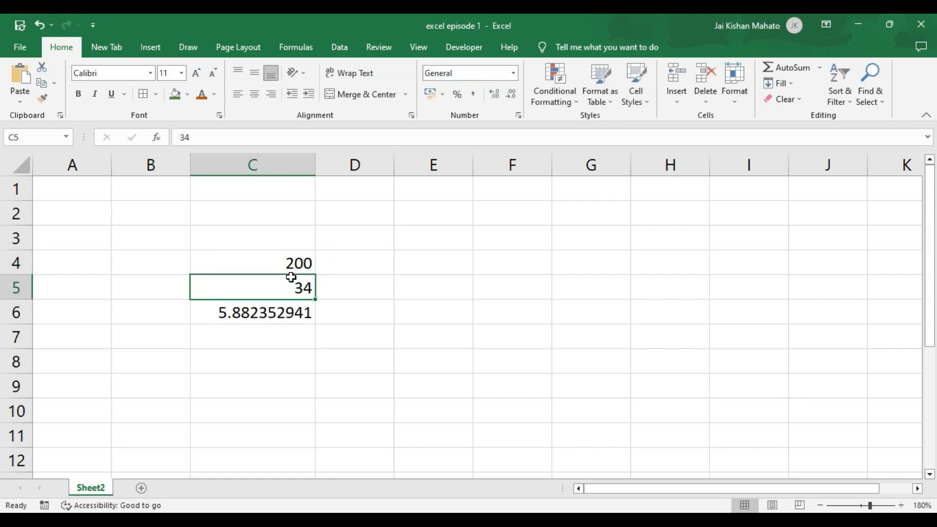
text(5)
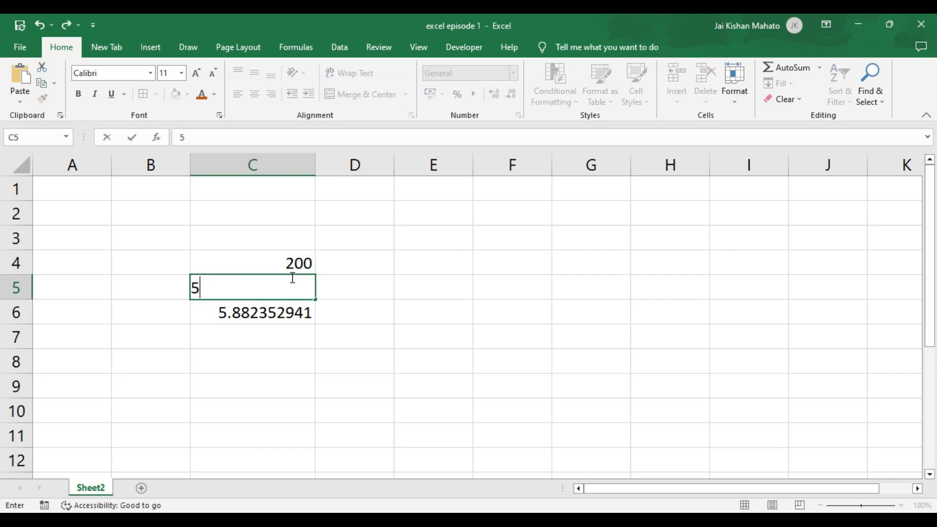
key(Return)
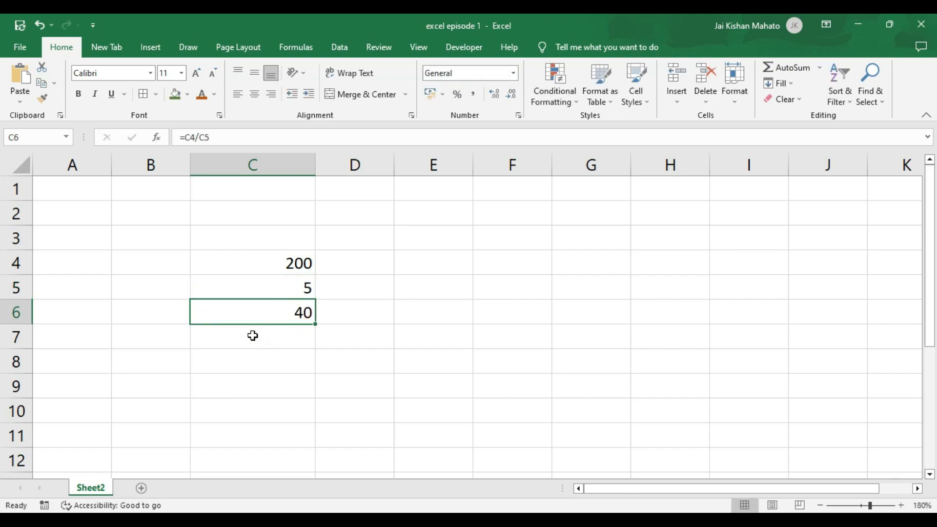